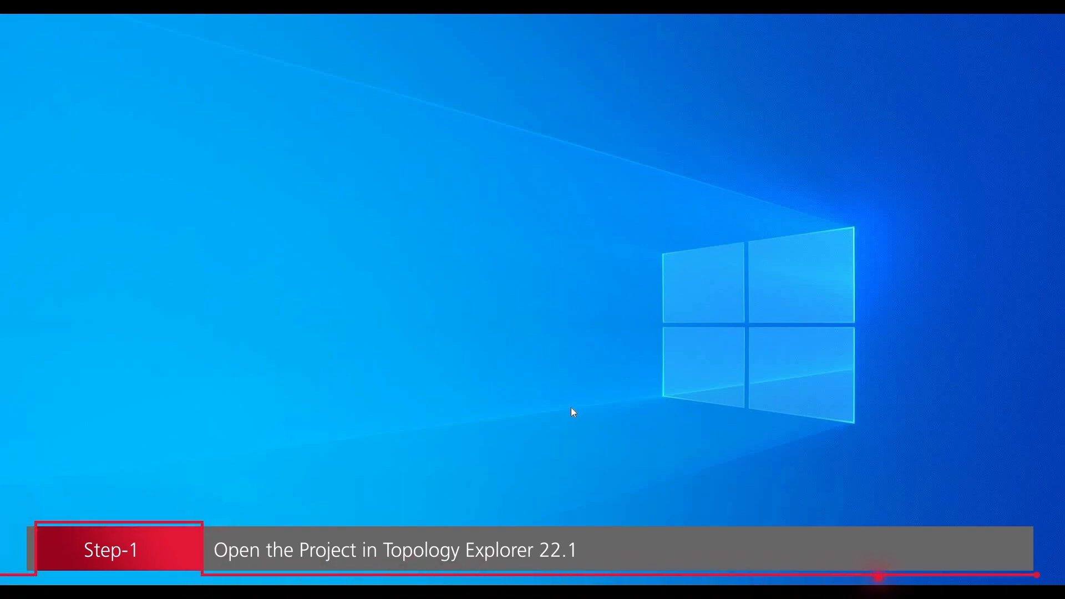
Start Topology Workbench with the Advanced SI II product and maximize its window.
left_click(525, 228)
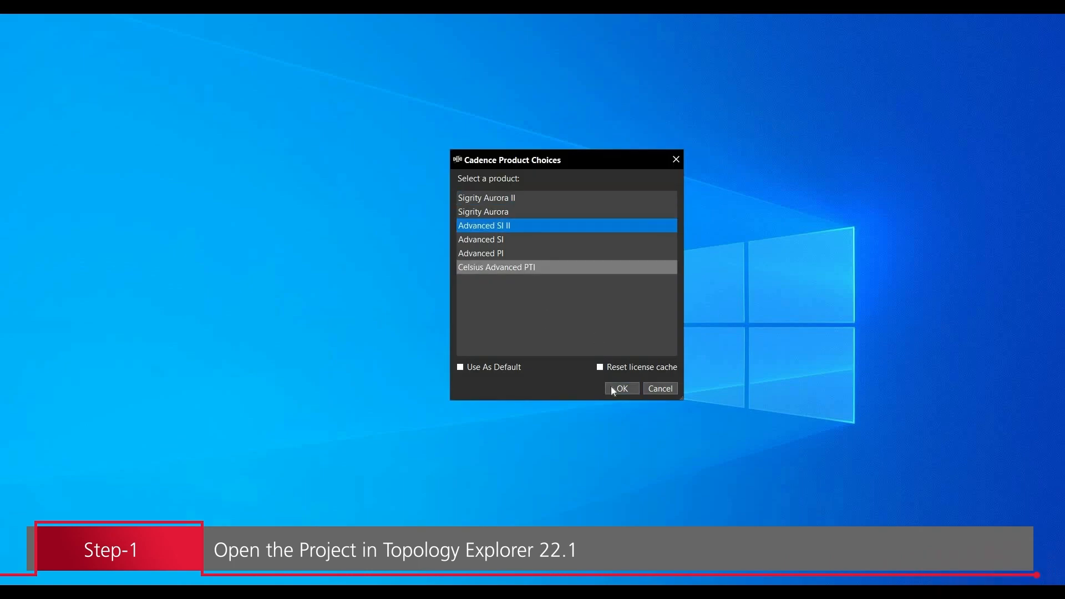
left_click(612, 389)
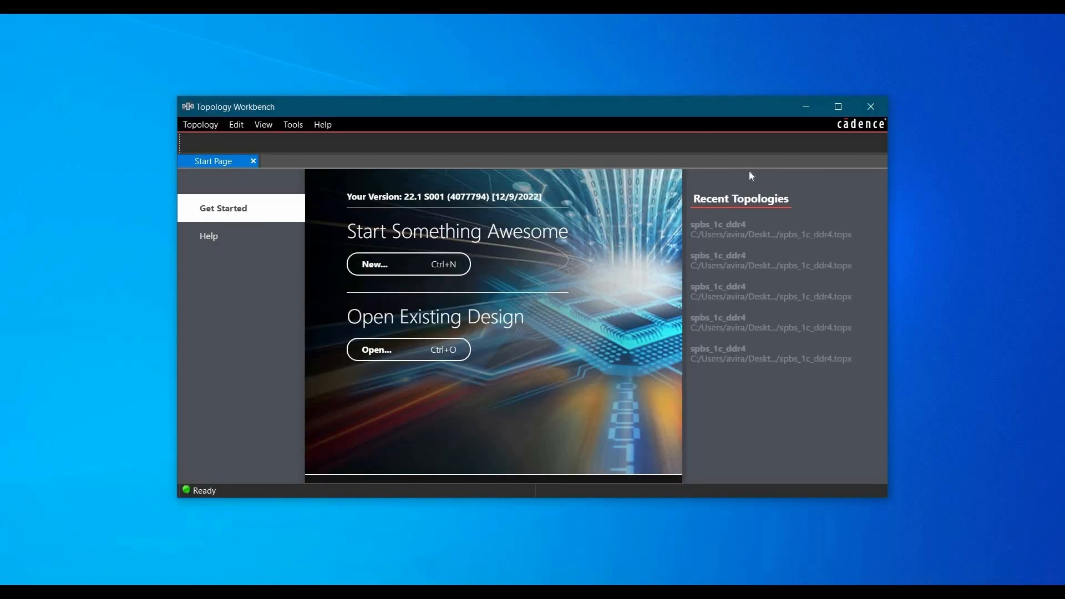
left_click(839, 106)
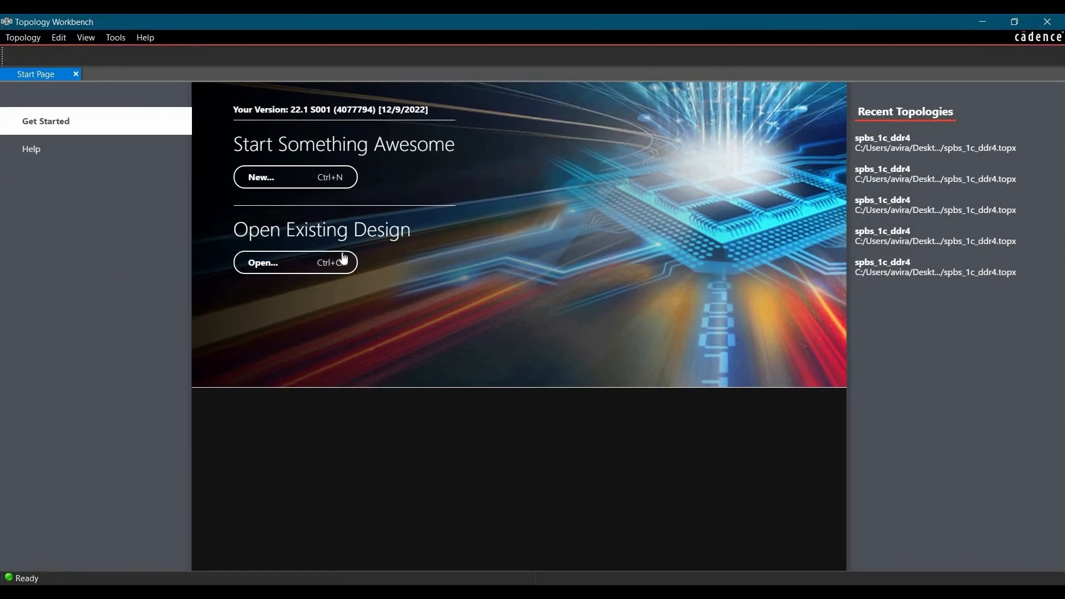
Open the existing topology file spbs_1c_ddr4 from the spbs folder.
left_click(343, 259)
left_click(202, 235)
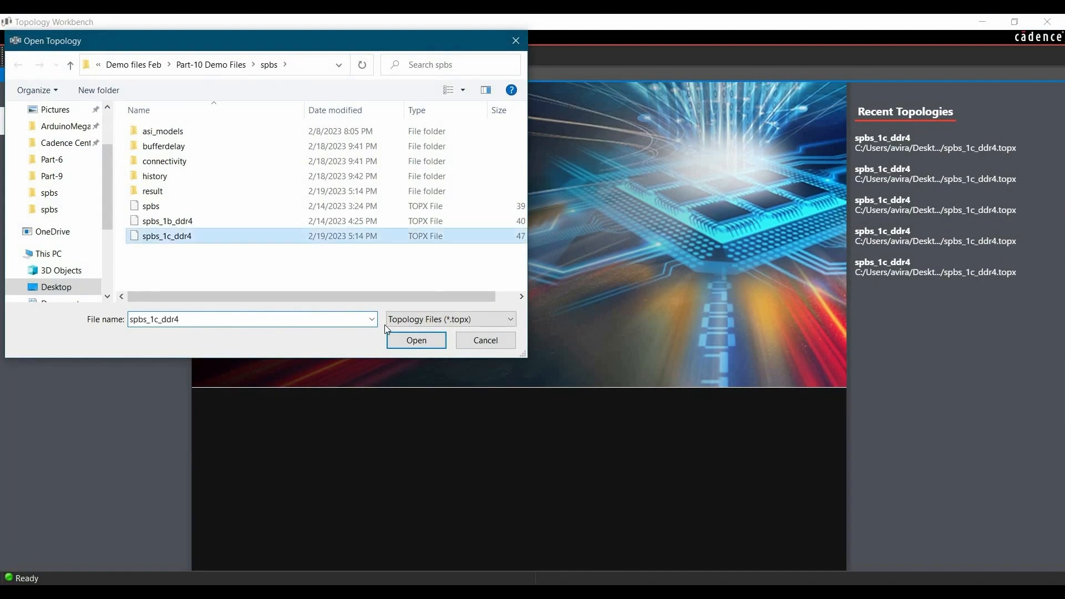
left_click(410, 340)
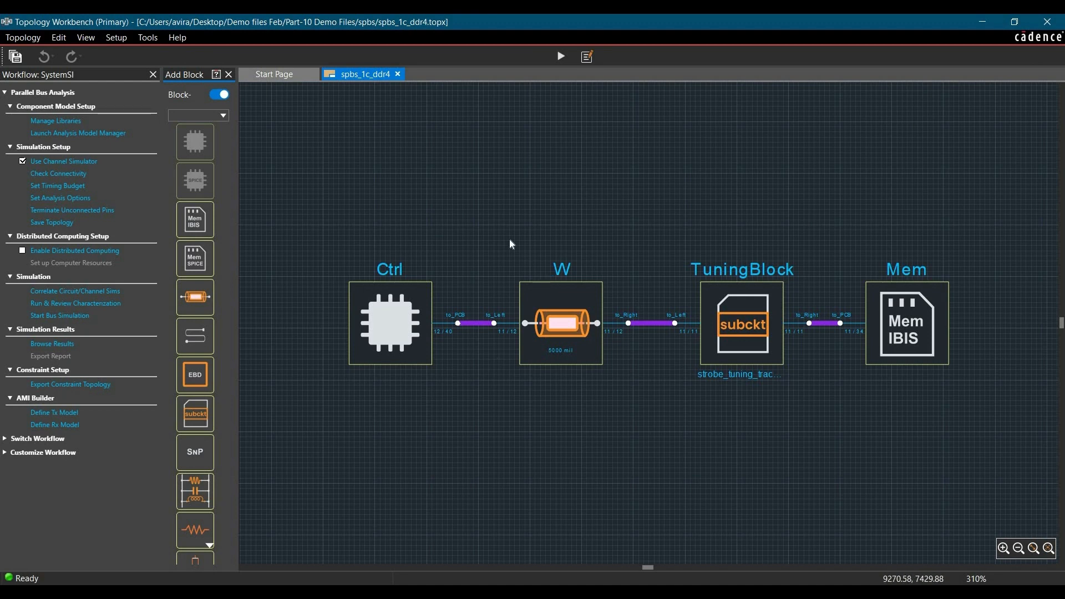
Open the Sweep Manager's result history and load the 2D curves of sweep iterations 1, 2 and 3.
left_click(149, 39)
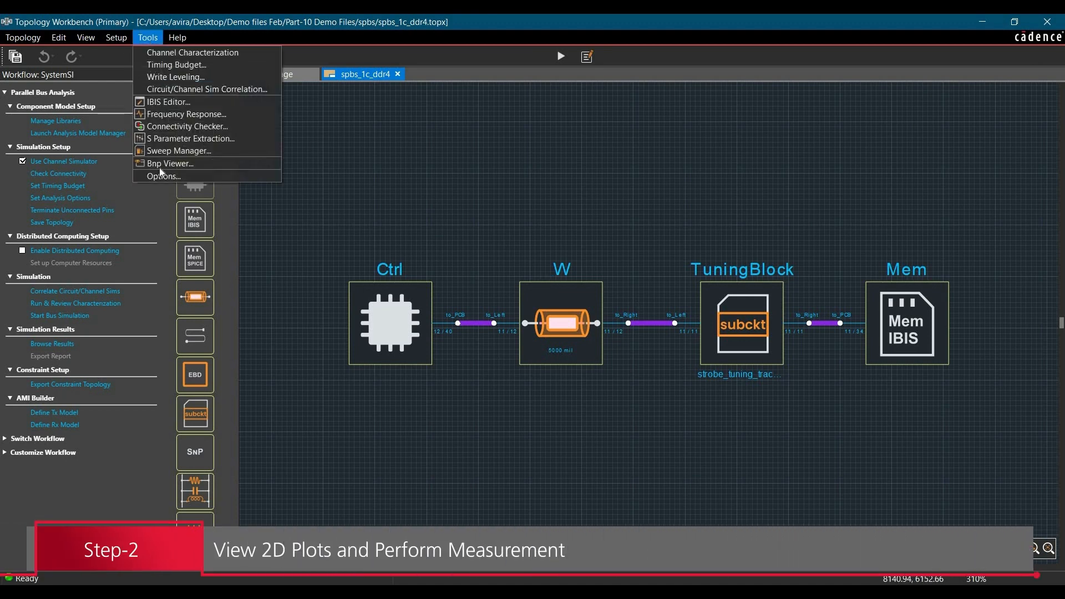
left_click(166, 151)
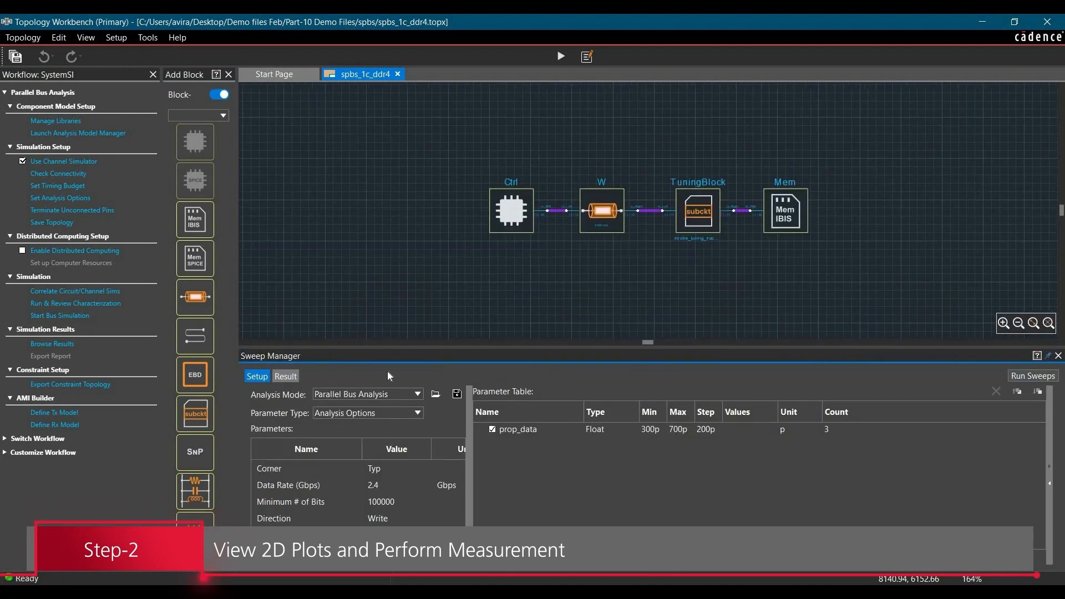
left_click(293, 333)
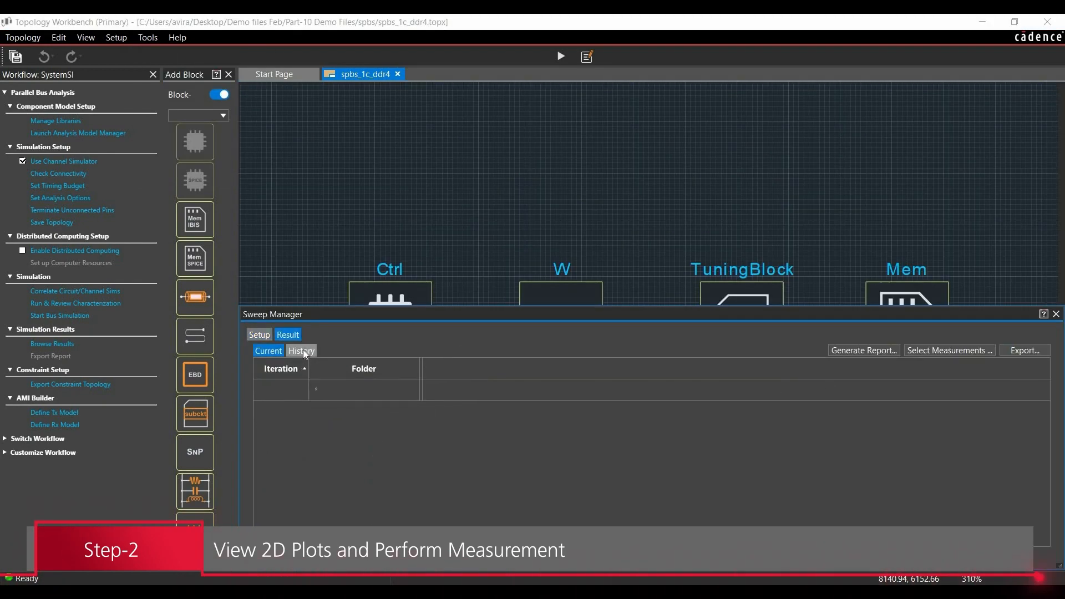
left_click(303, 351)
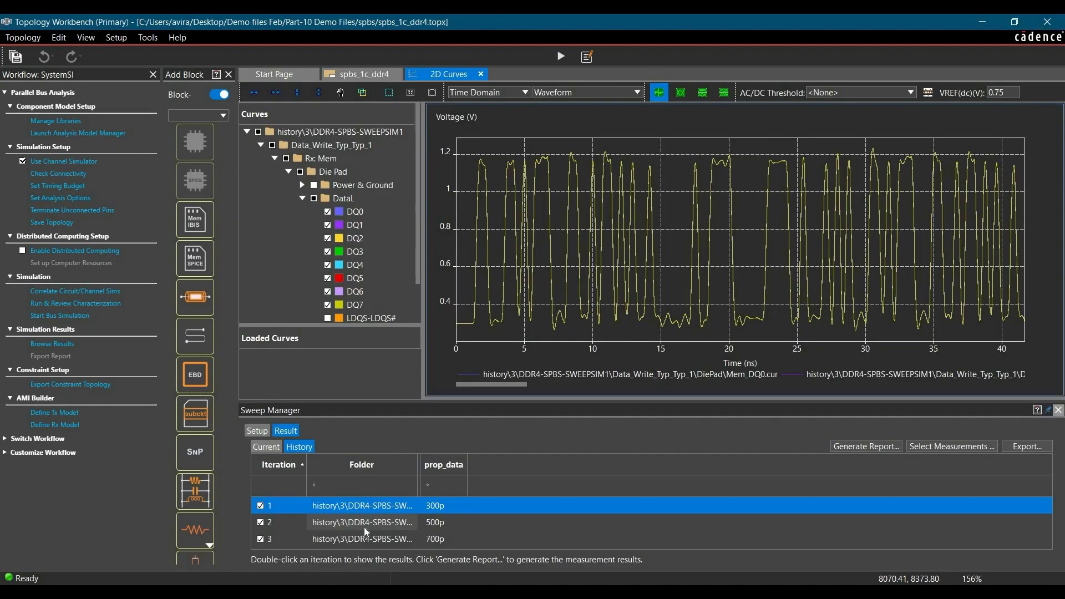
double_click(364, 525)
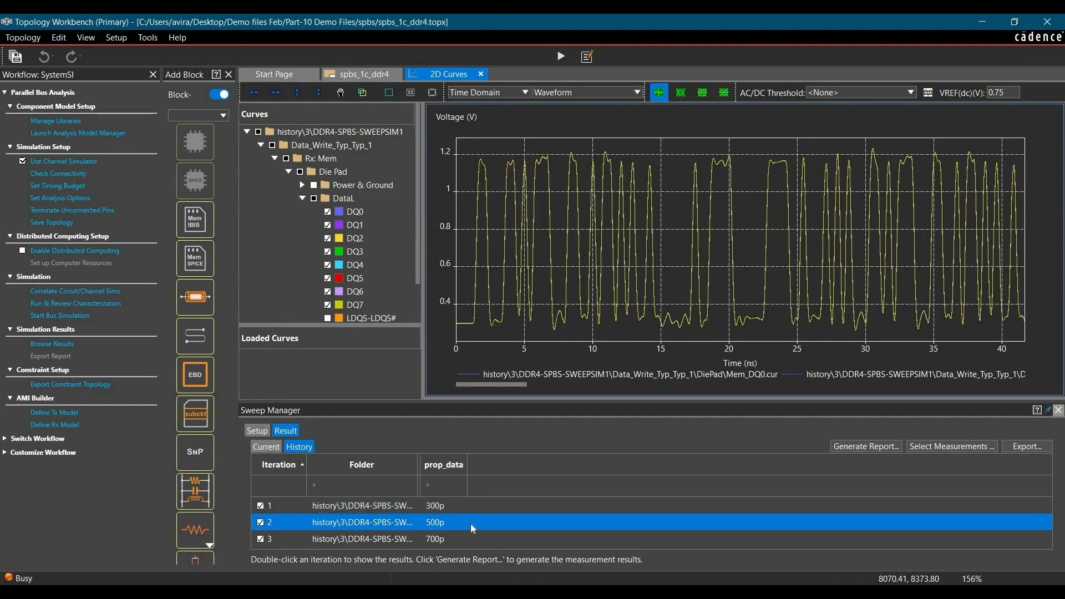
double_click(383, 539)
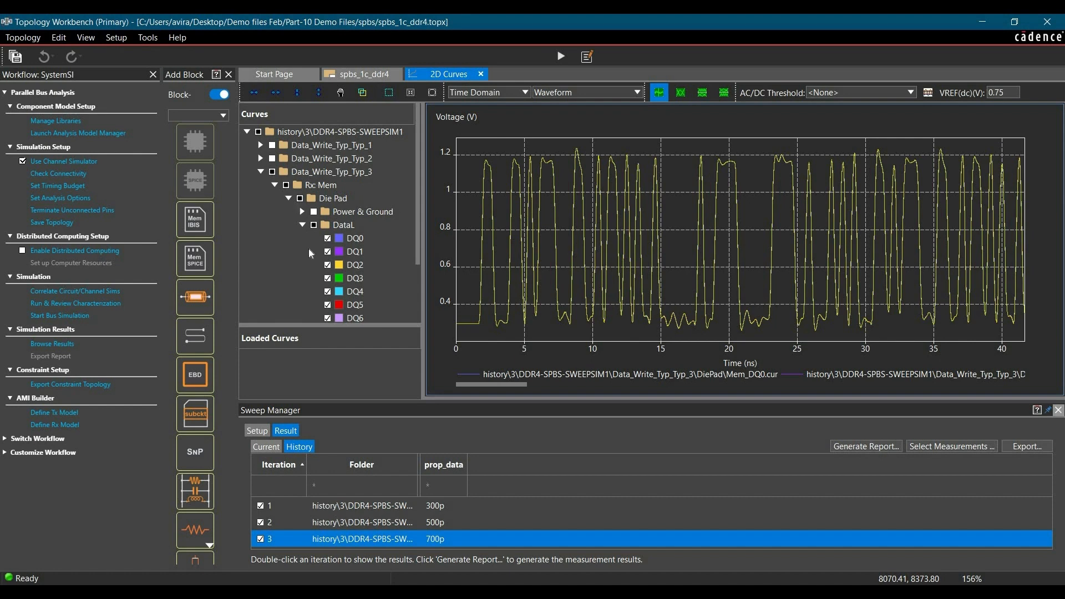
Collapse the Data_Write_Typ_Typ_3 curve group and clear all of its curves from the plot.
left_click(260, 172)
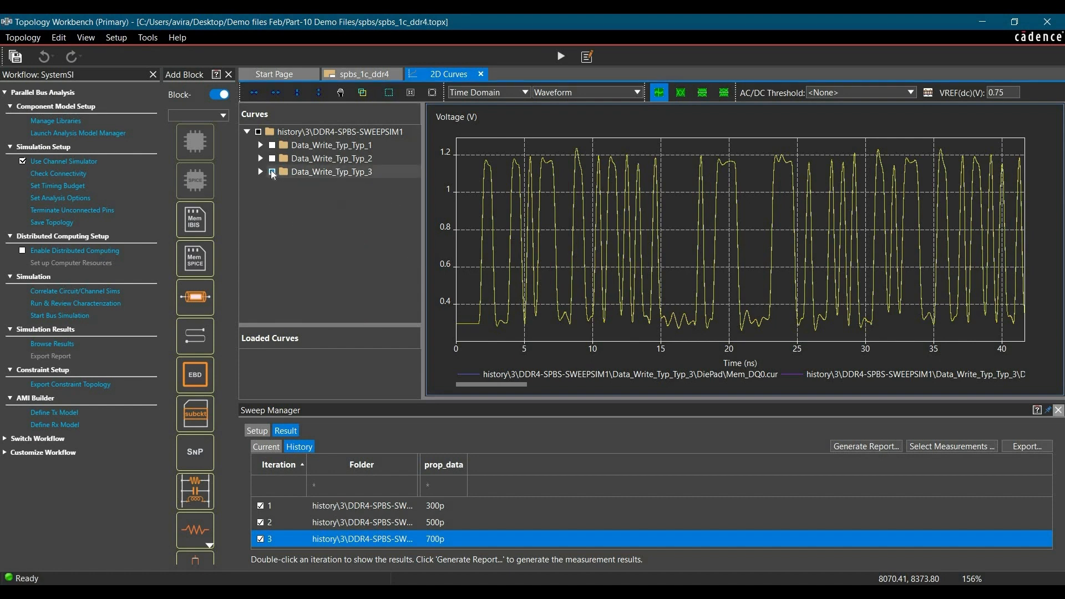
left_click(272, 173)
left_click(272, 173)
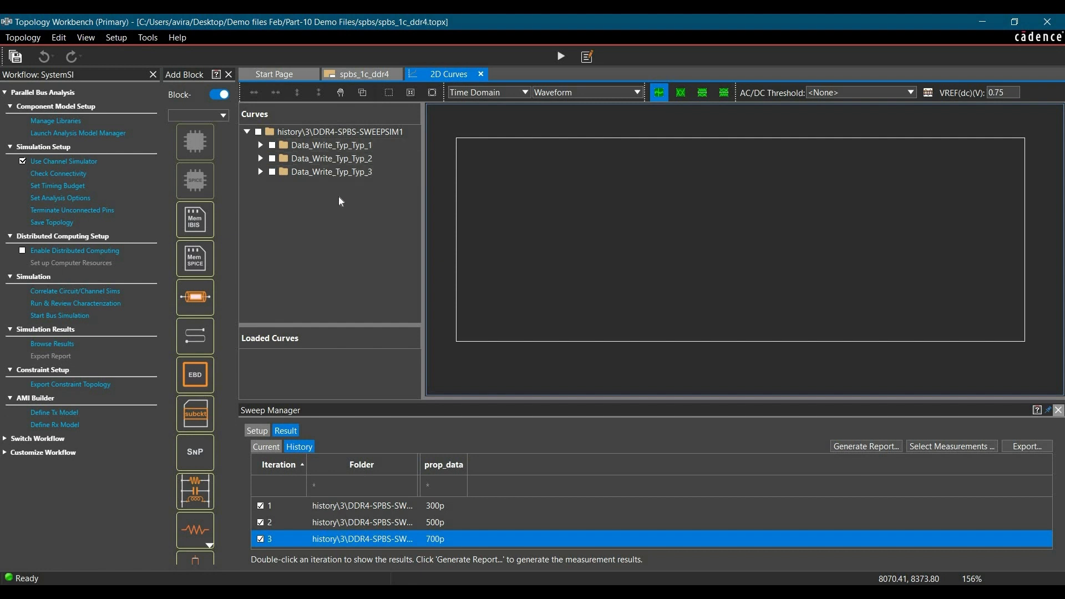
Plot the DQ0 curve of Data_Write_Typ_Typ_1 from the Rx Mem die pad's DataL group.
left_click(259, 145)
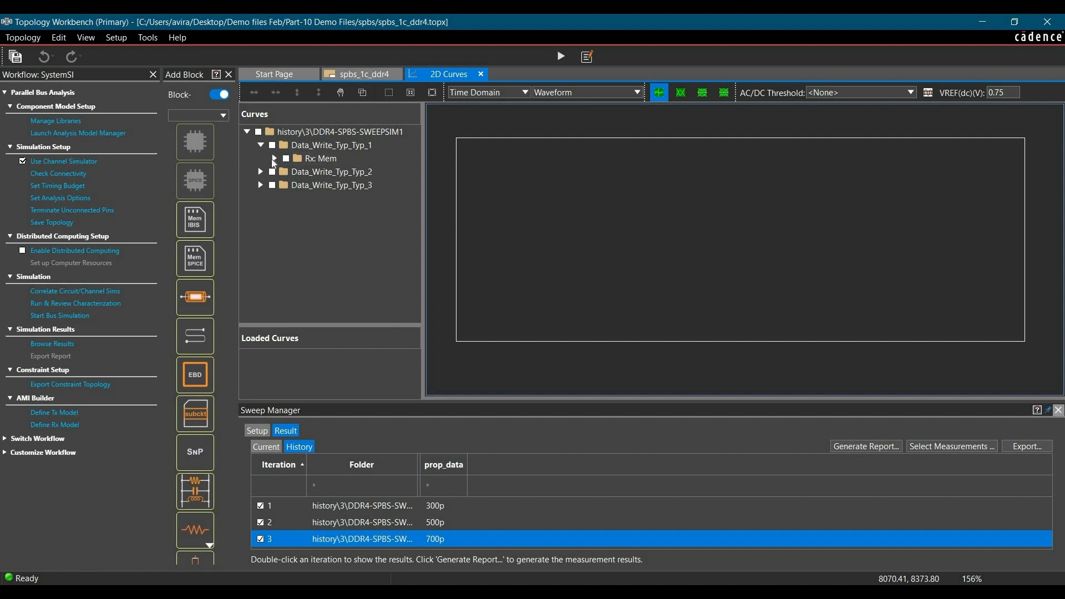
left_click(274, 159)
left_click(288, 172)
left_click(303, 199)
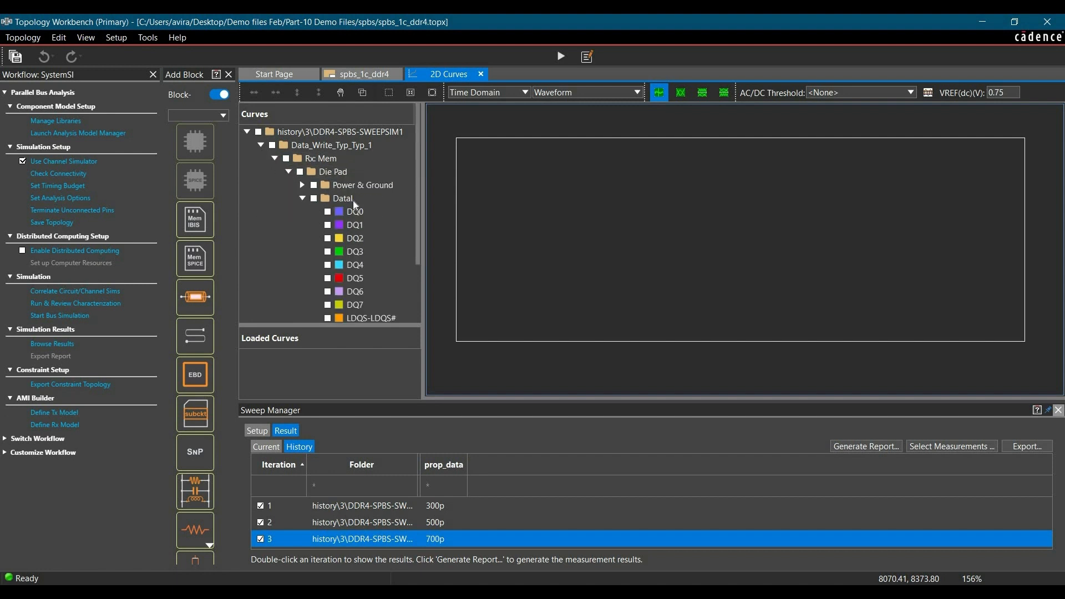
scroll(342, 209, "down", 1)
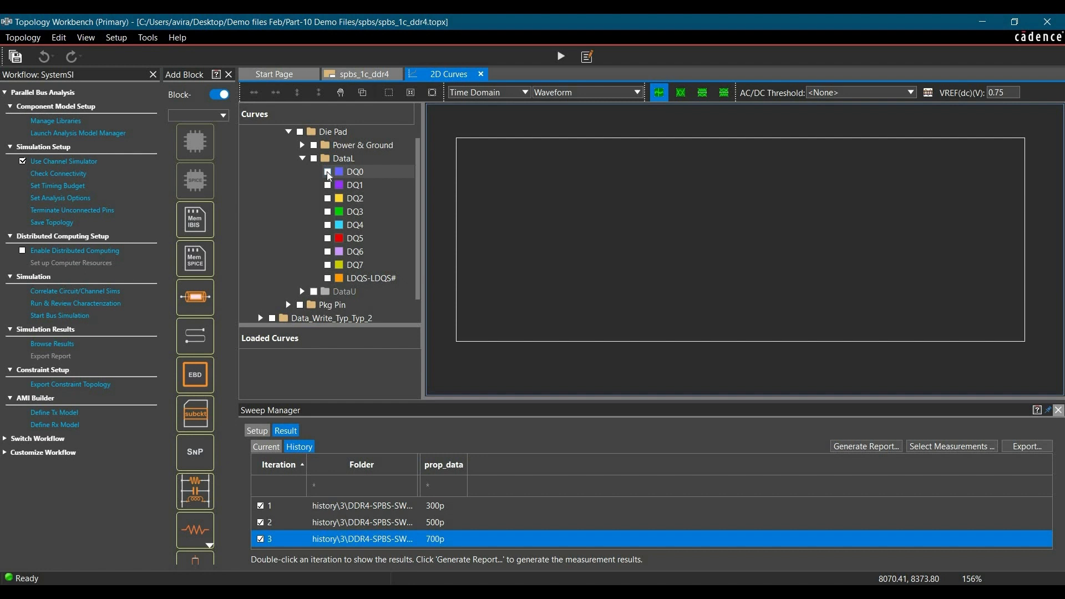
left_click(327, 172)
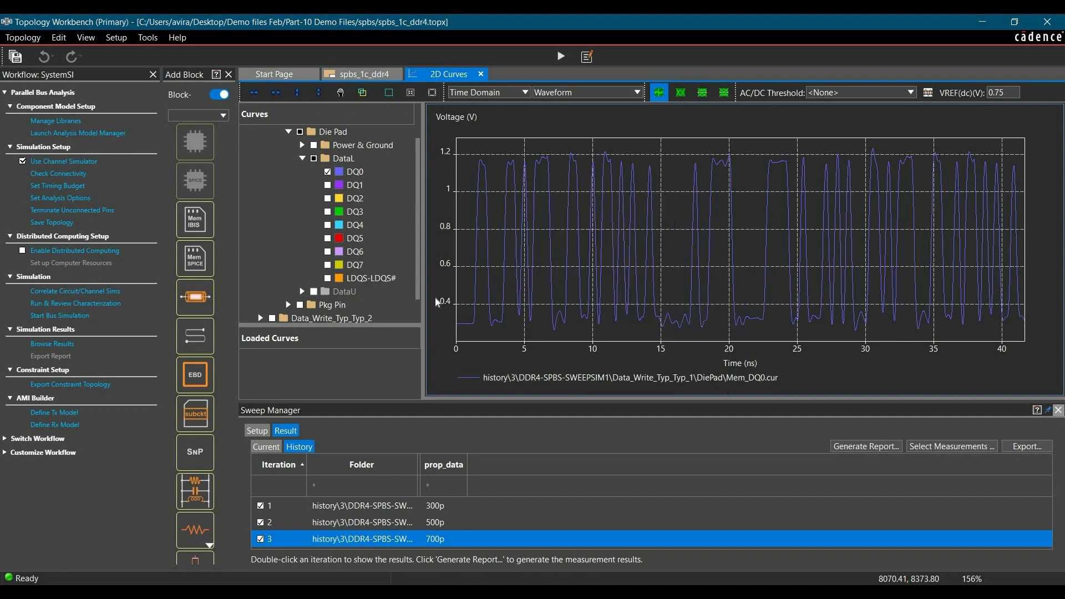
Overlay the DQ1 and DQ2 curves of Data_Write_Typ_Typ_1 on the plot for comparison and remove both again.
left_click(328, 186)
left_click(328, 199)
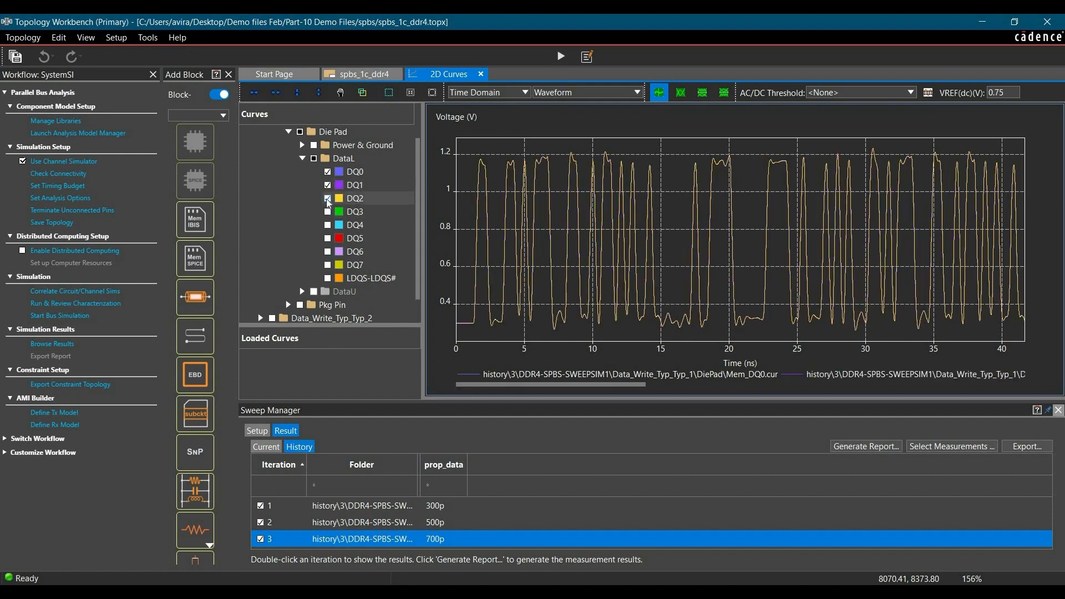
left_click(328, 198)
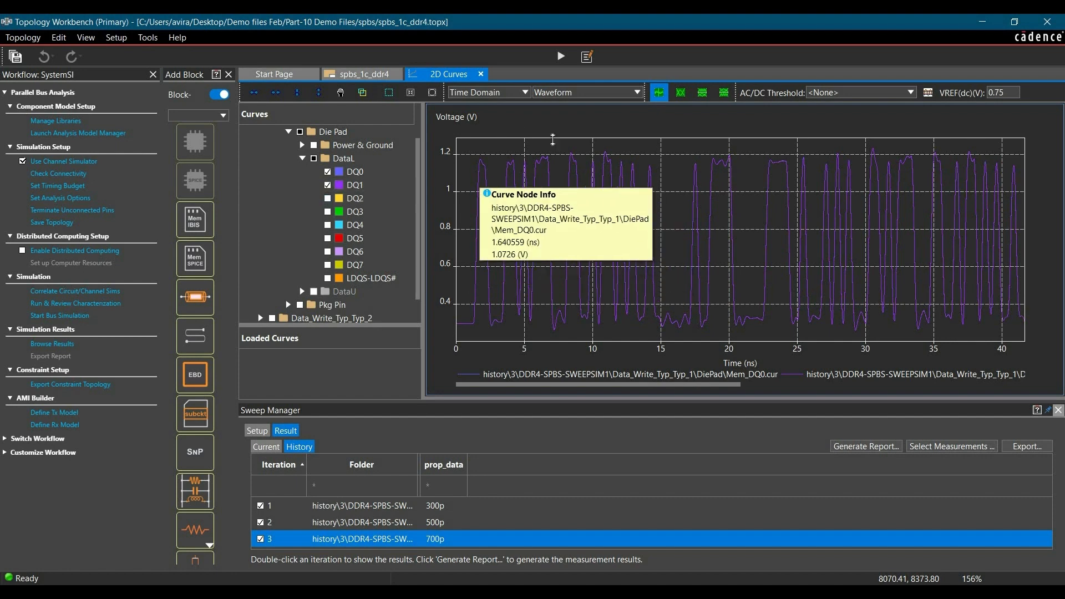
left_click(328, 186)
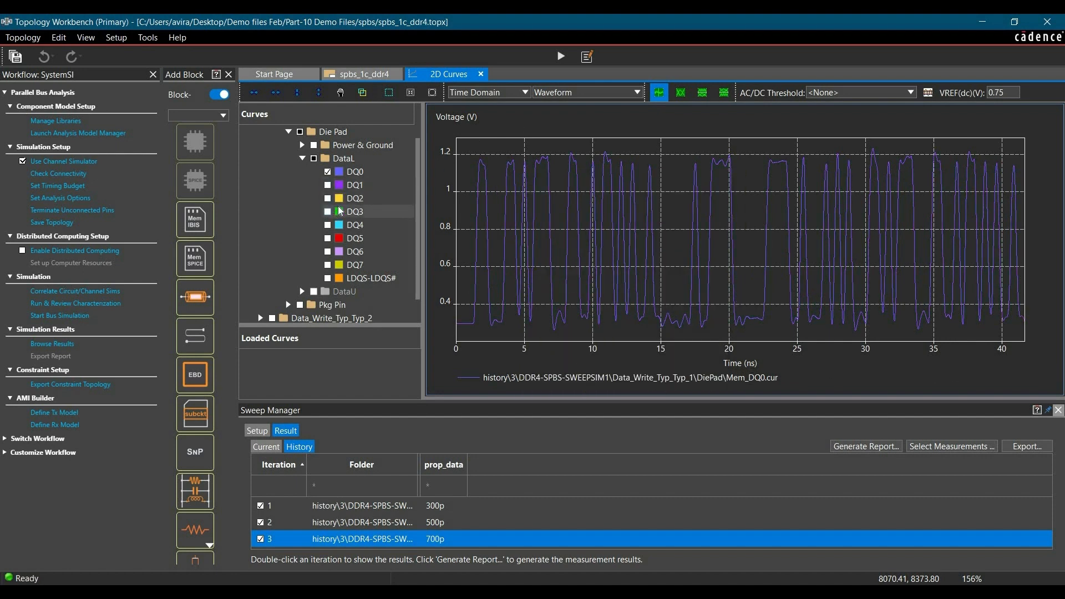
Add the DQ0 curve of Data_Write_Typ_Typ_2 from the Rx Mem die pad's DataL group to the plot.
scroll(360, 167, "up", 1)
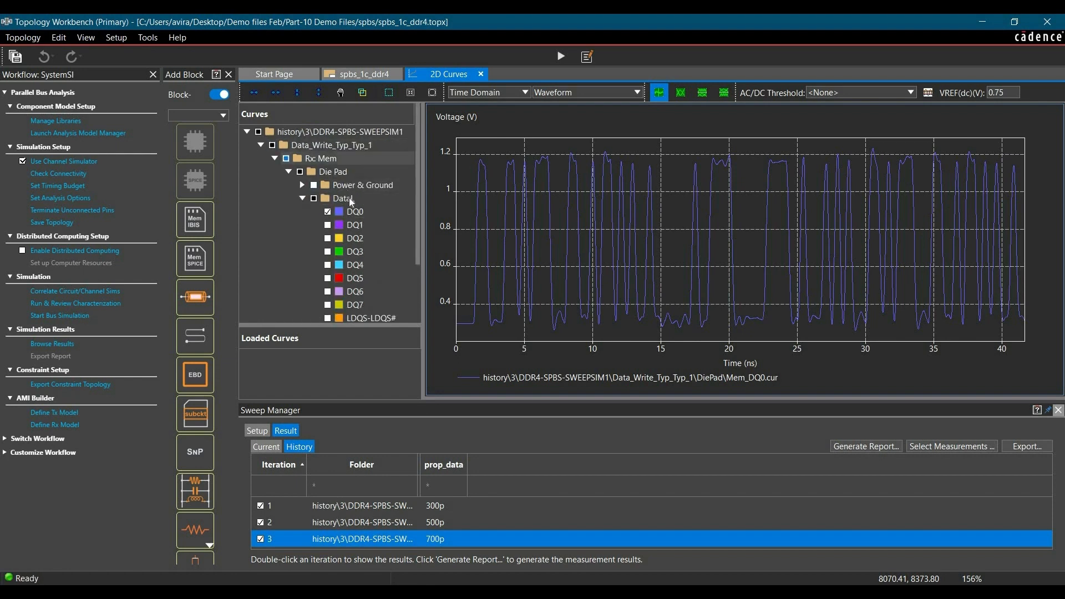
scroll(333, 233, "down", 2)
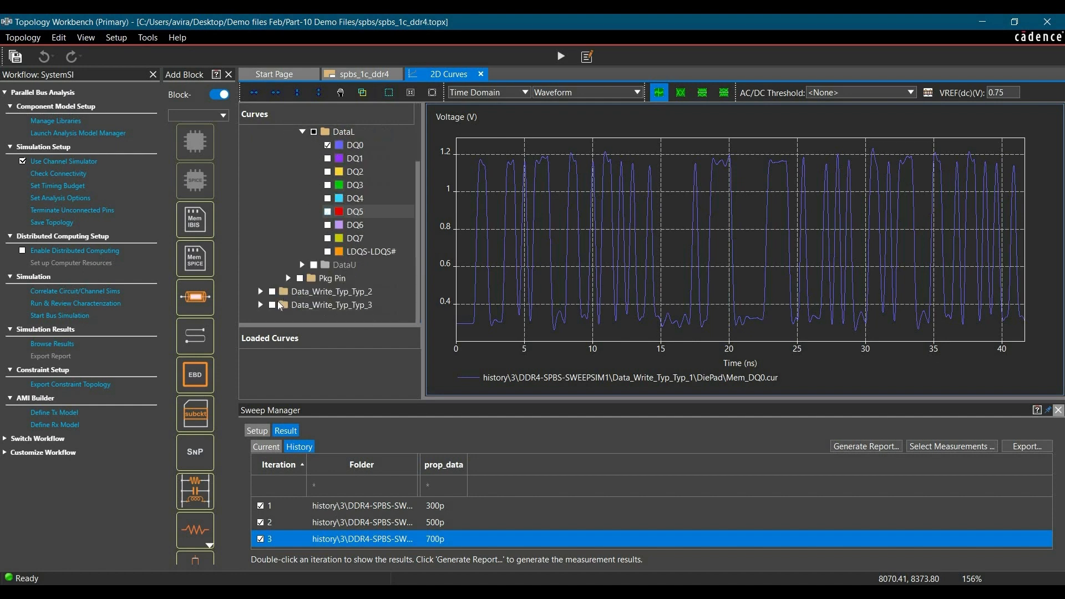
left_click(261, 284)
scroll(321, 239, "down", 3)
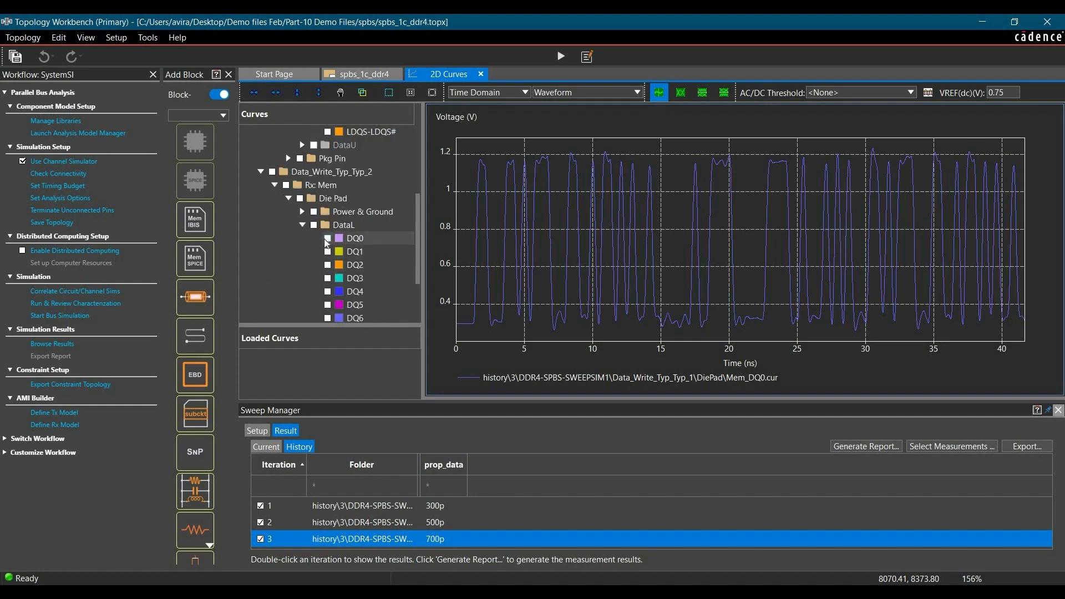
left_click(328, 240)
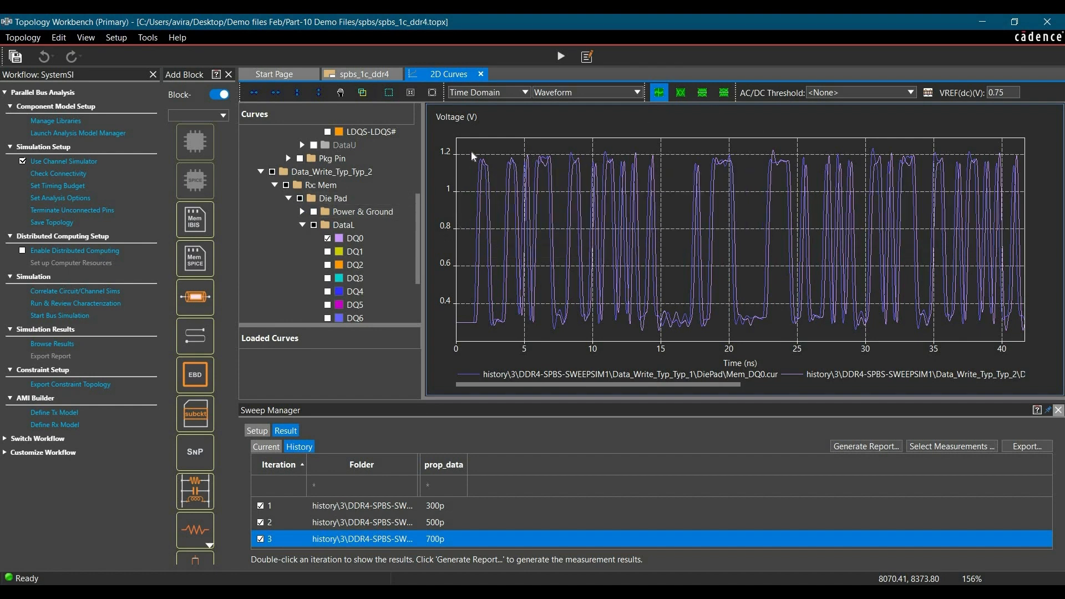
Add the DQ0 curve of Data_Write_Typ_Typ_3 from the die pad's DataL group to the plot.
left_click(388, 92)
left_click_drag(462, 148, 537, 333)
mouse_move(579, 248)
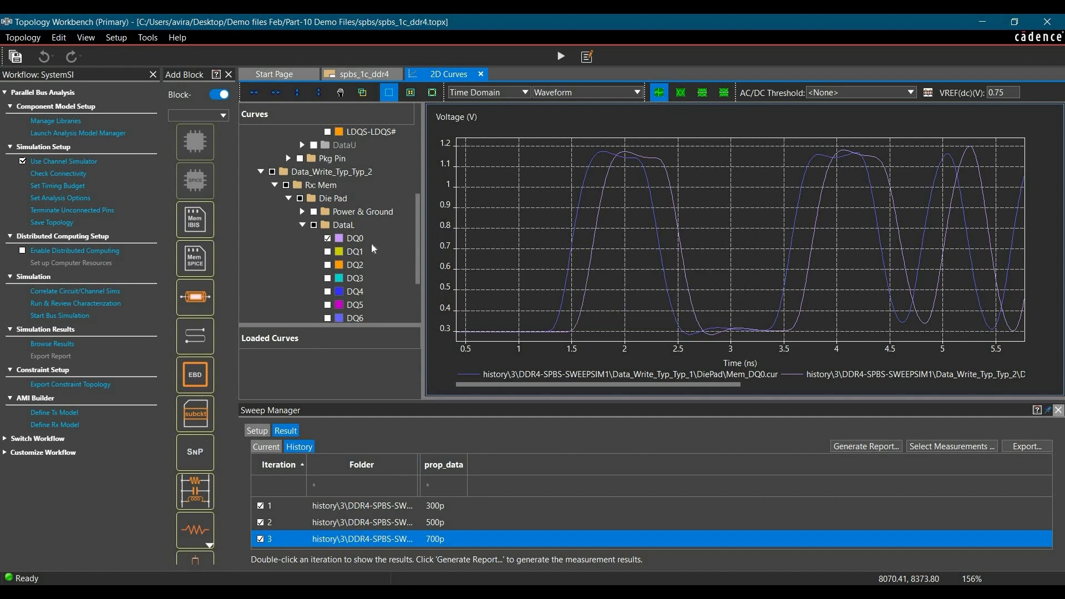
scroll(251, 309, "down", 2)
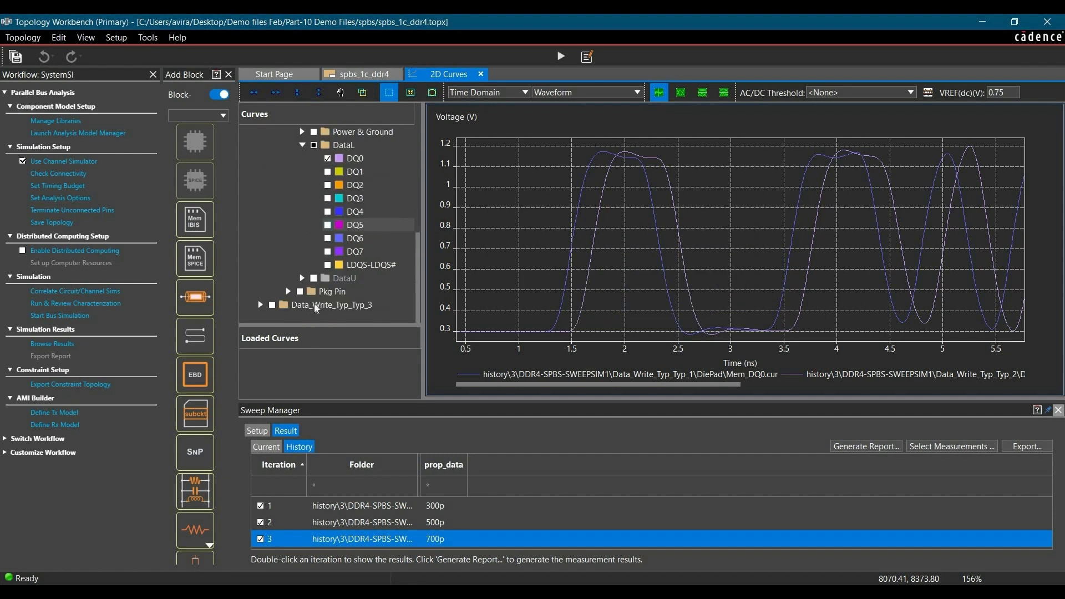
left_click(261, 304)
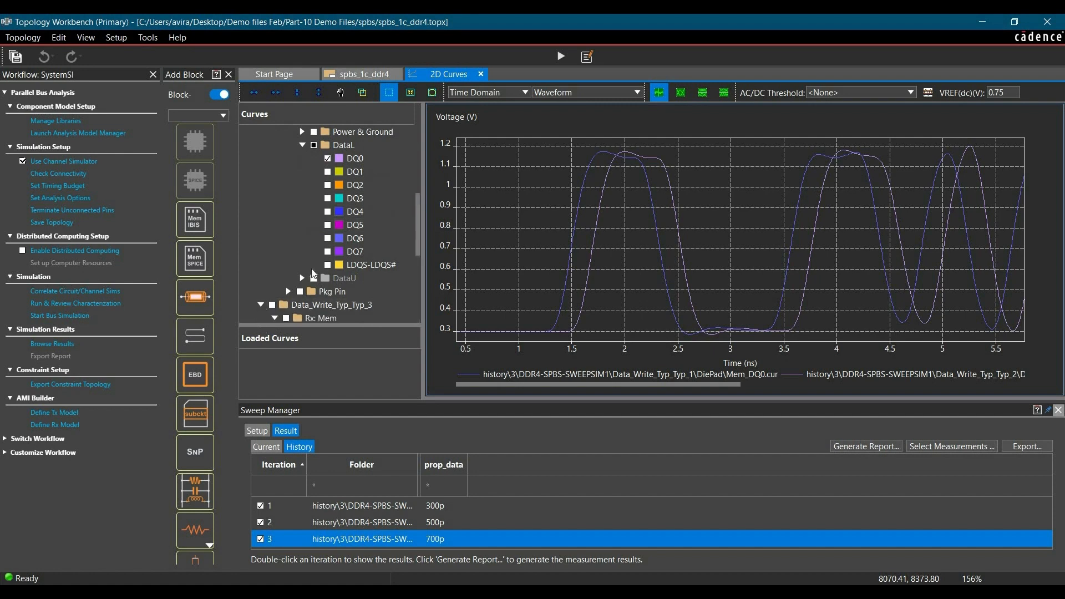
left_click(327, 171)
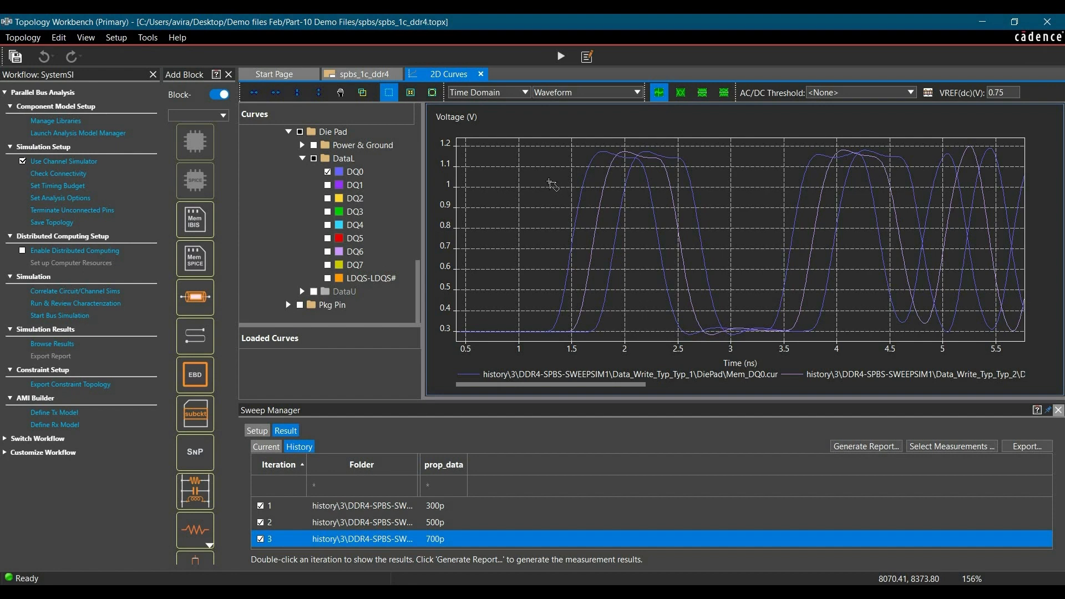
Add a curve measure to the waveform plot with type Measure, line view and vertical direction.
right_click(550, 186)
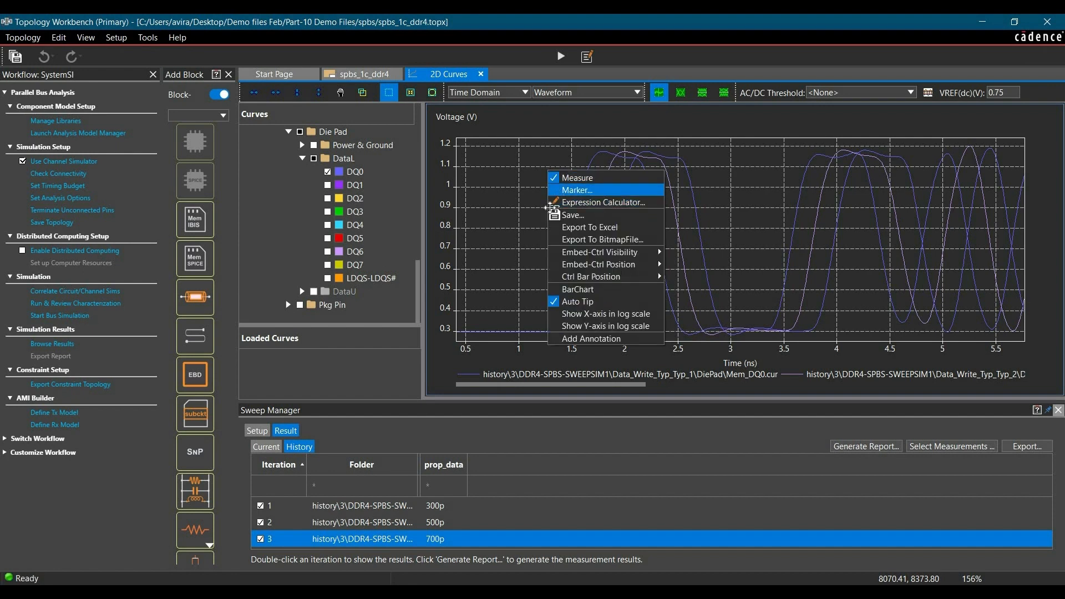
left_click(572, 190)
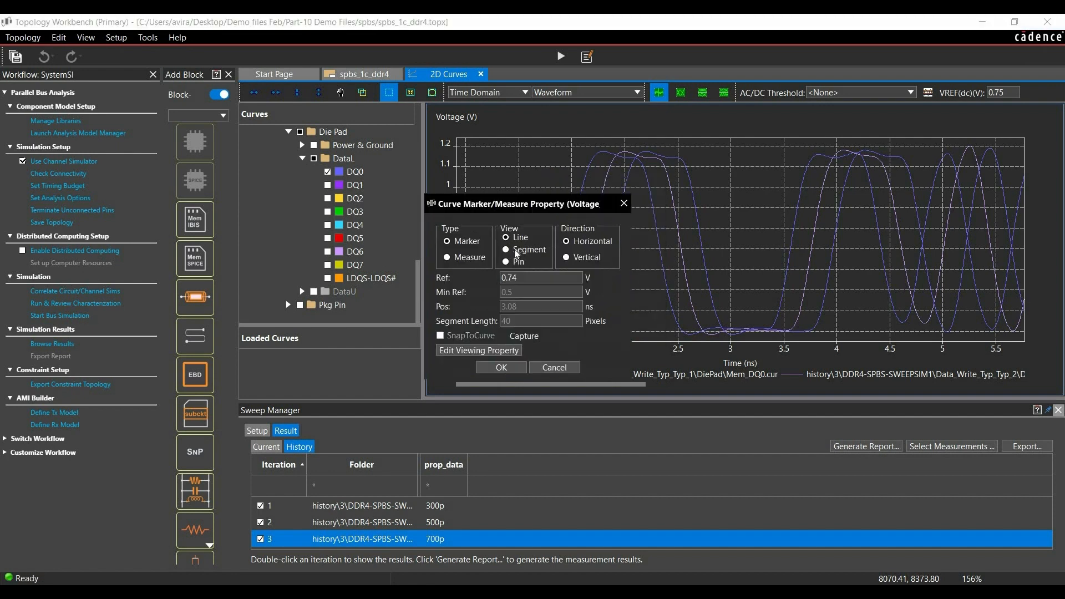
left_click(462, 259)
left_click(568, 257)
left_click(502, 368)
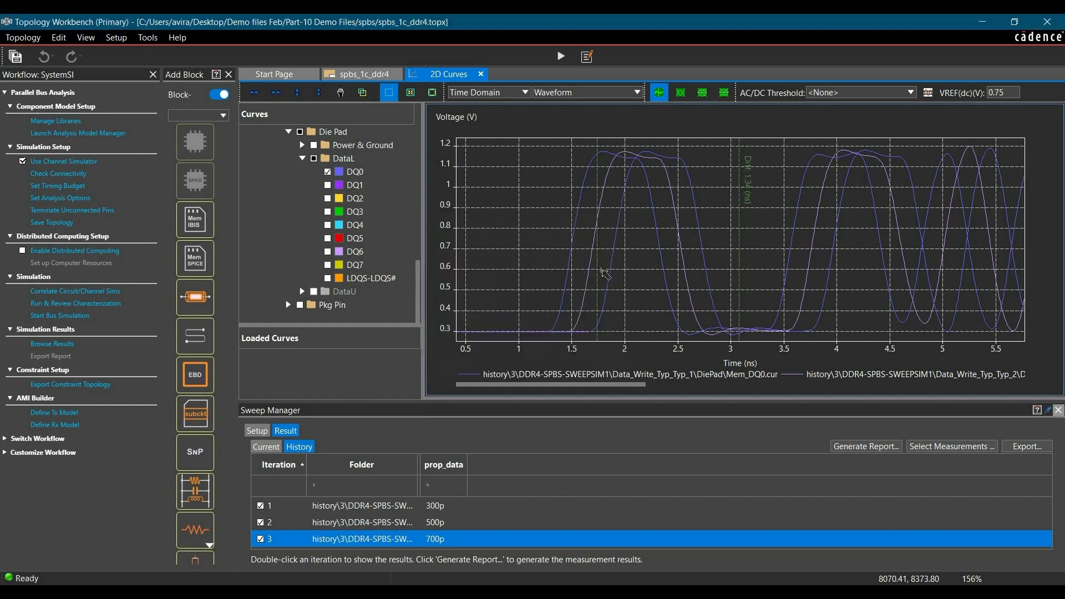
Measure the delay between the first rising edges of the first two DQ0 curves, placing the lines at about 1.6 and 1.8 ns.
mouse_move(579, 269)
left_mouse_down()
mouse_move(571, 271)
mouse_move(591, 272)
left_mouse_up()
left_click_drag(740, 253, 603, 233)
mouse_move(624, 187)
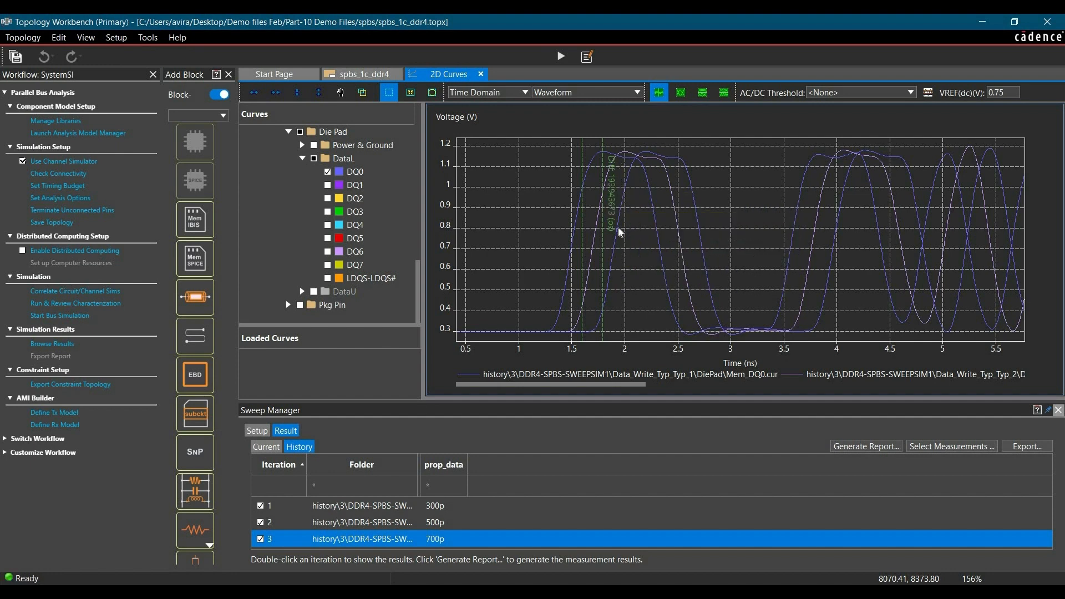
mouse_move(621, 232)
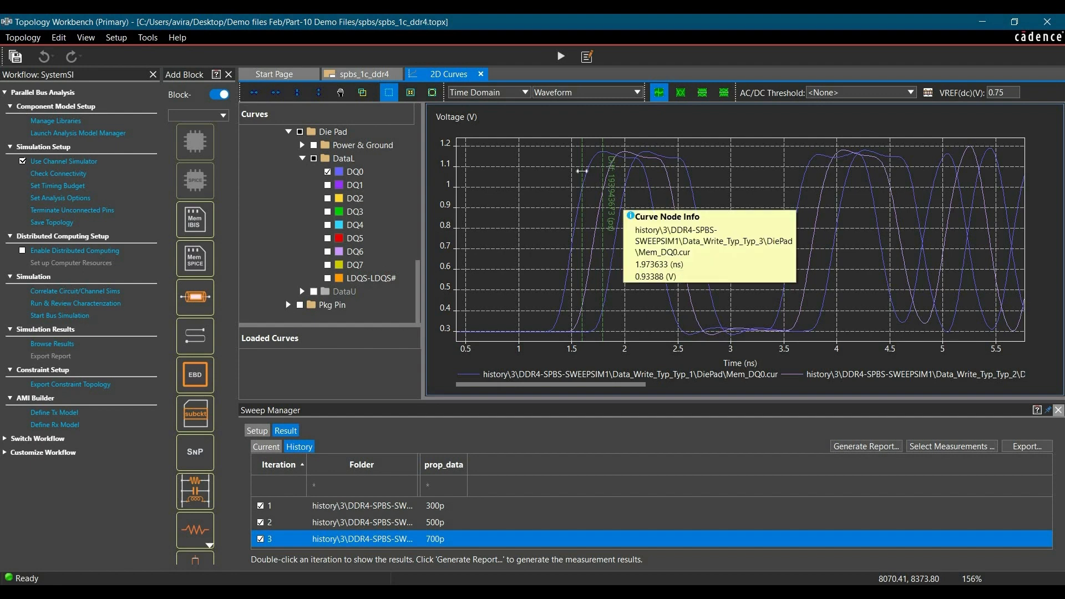
Remove the vertical measure lines from the DQ0 waveform plot.
mouse_move(582, 170)
right_click(582, 167)
left_click(600, 183)
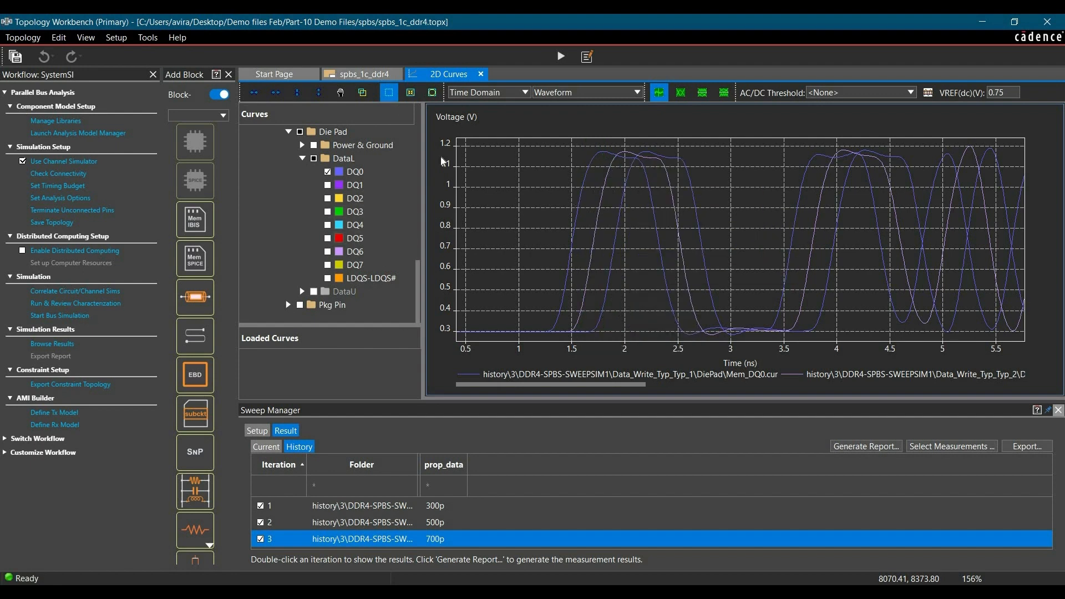
left_click(433, 93)
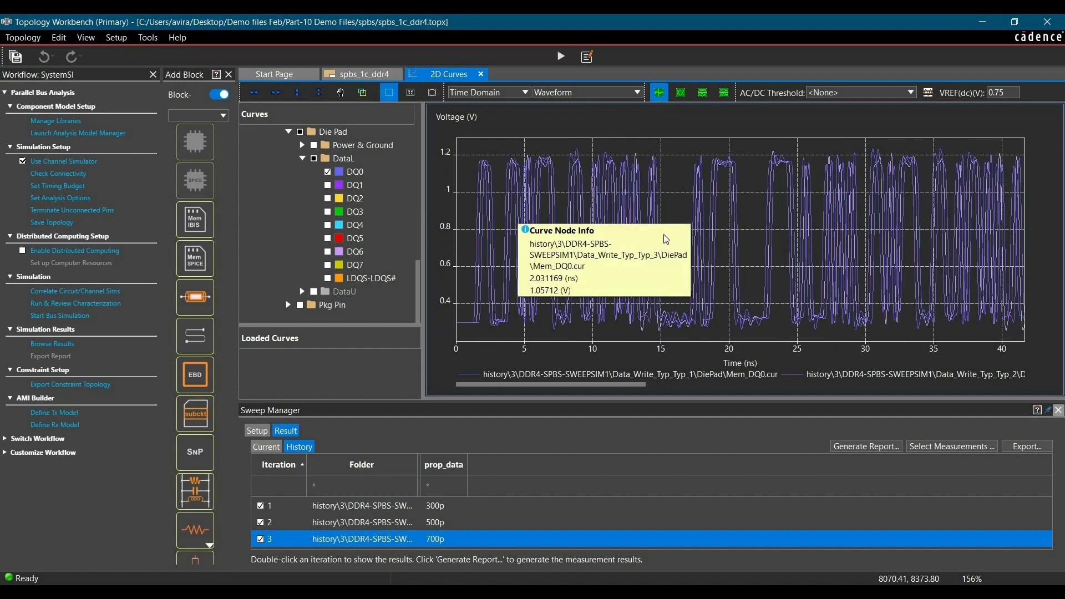
Remove the Data_Write_Typ_Typ_2 and Data_Write_Typ_Typ_3 curves from the plot, keeping only DQ0 of Data_Write_Typ_Typ_1.
left_click(314, 163)
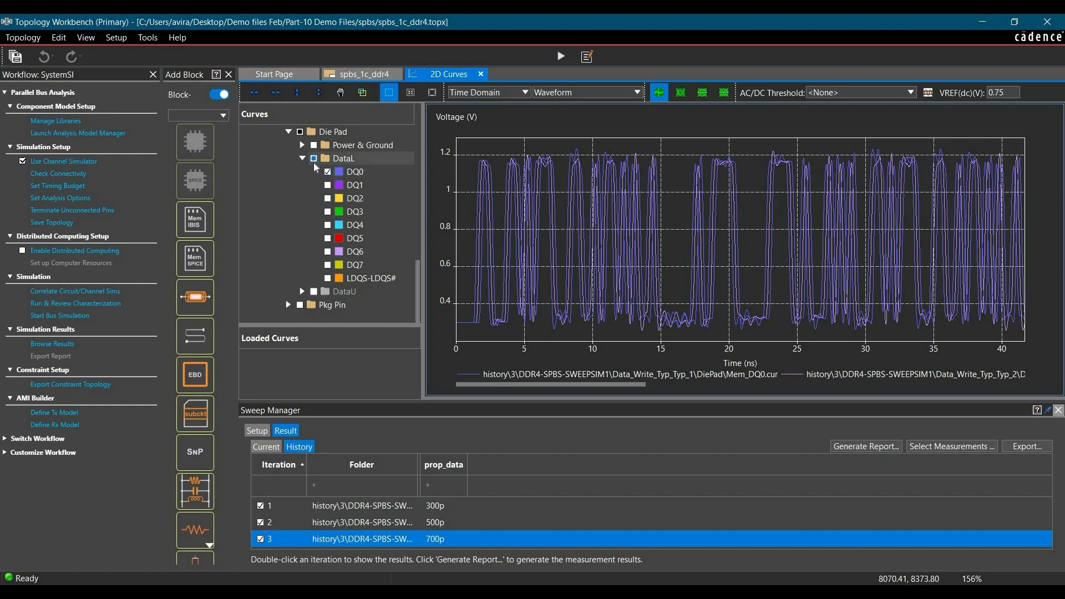
left_click(302, 159)
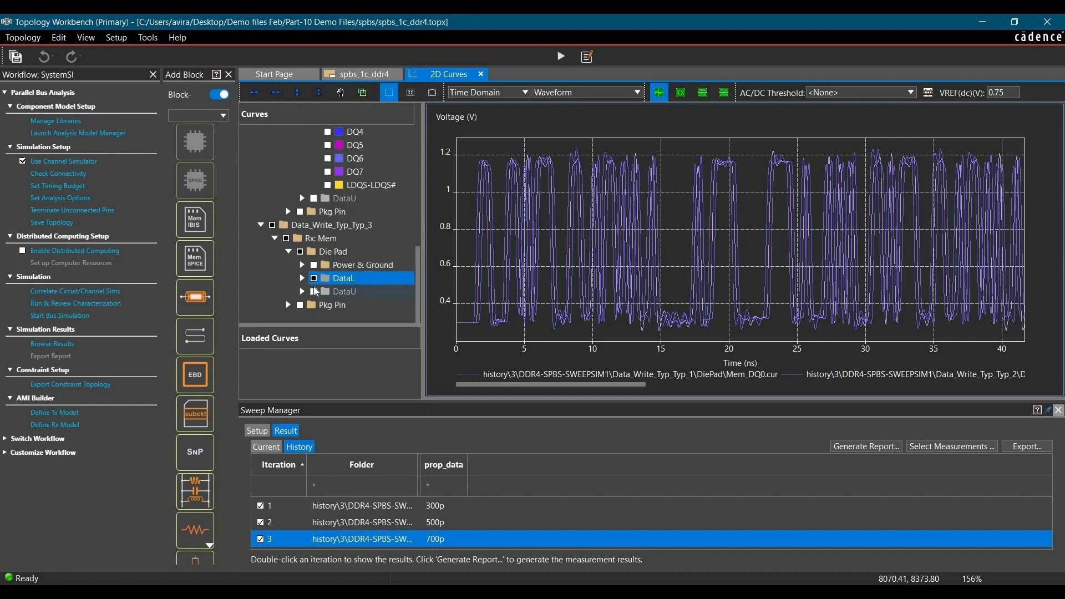
left_click(271, 224)
left_click(272, 224)
scroll(289, 251, "up", 1)
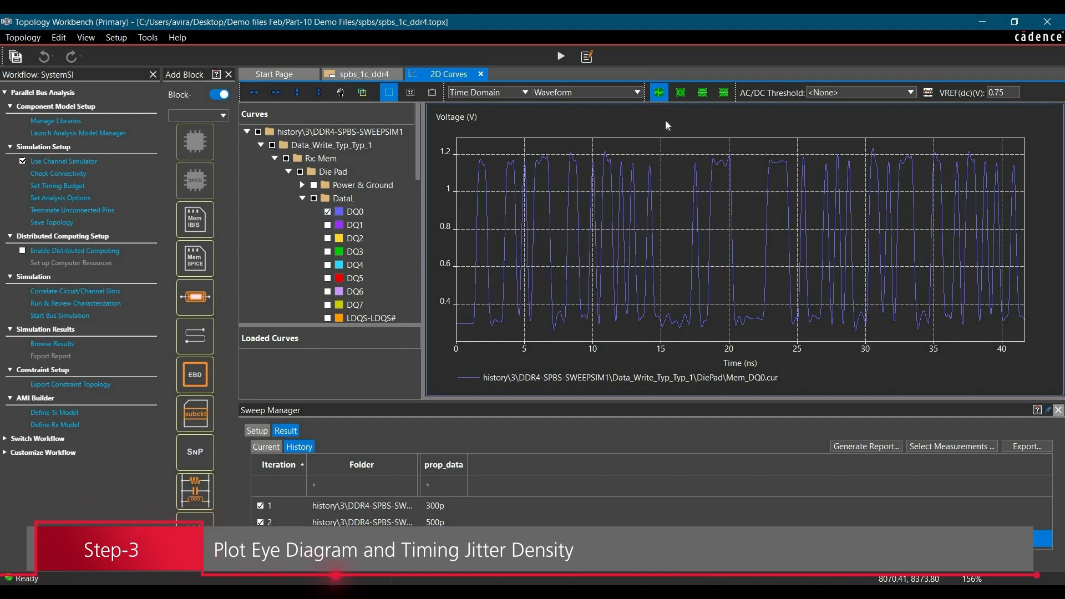
Plot the DQ0 curve as an eye diagram and set the AC/DC threshold to DDR4-2400.
left_click(681, 94)
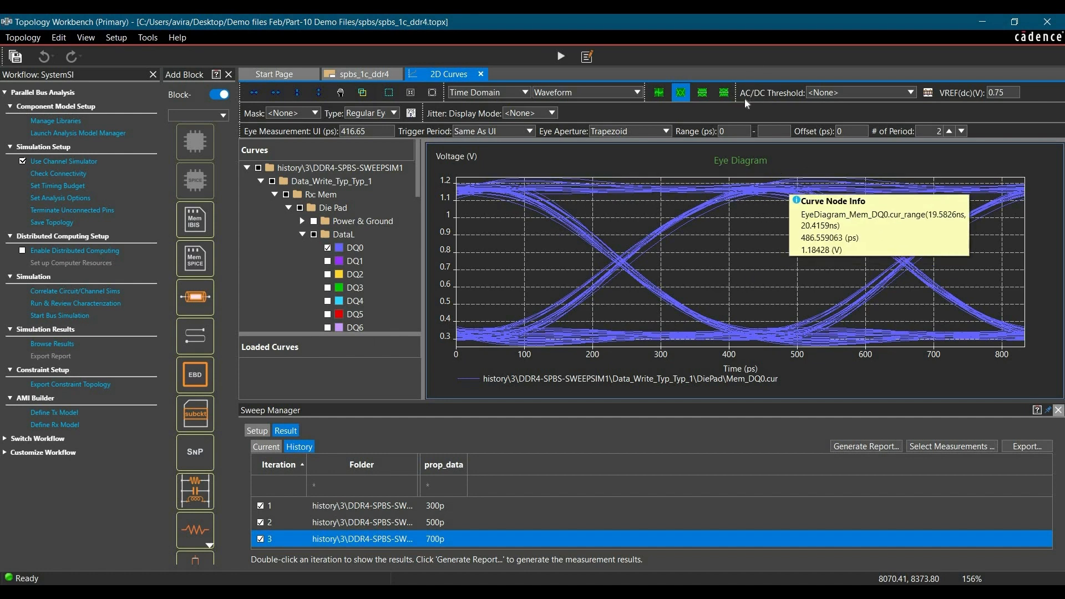
left_click(909, 91)
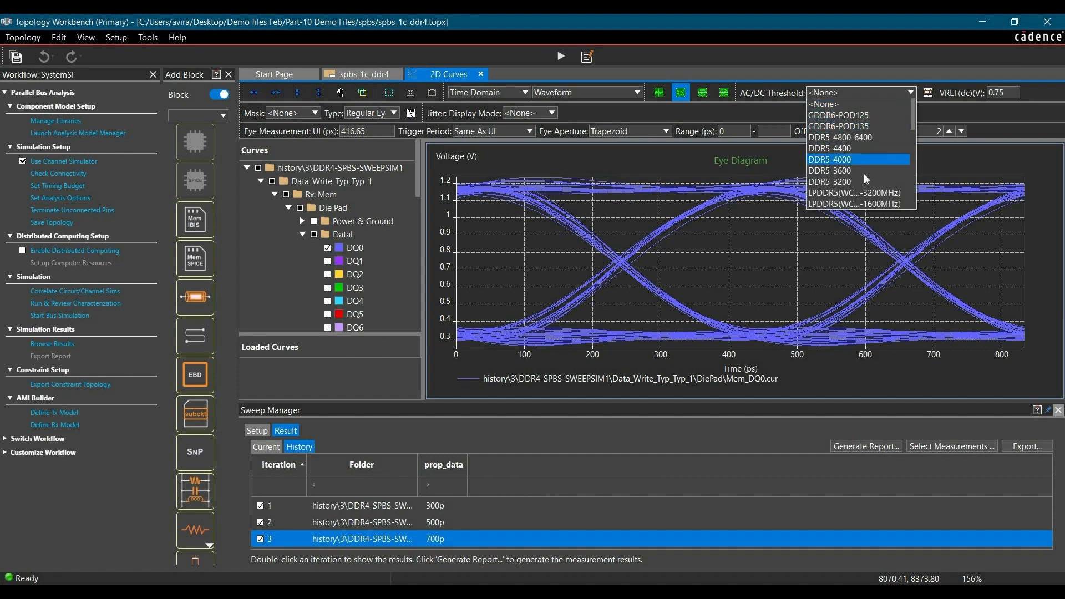
scroll(864, 174, "down", 2)
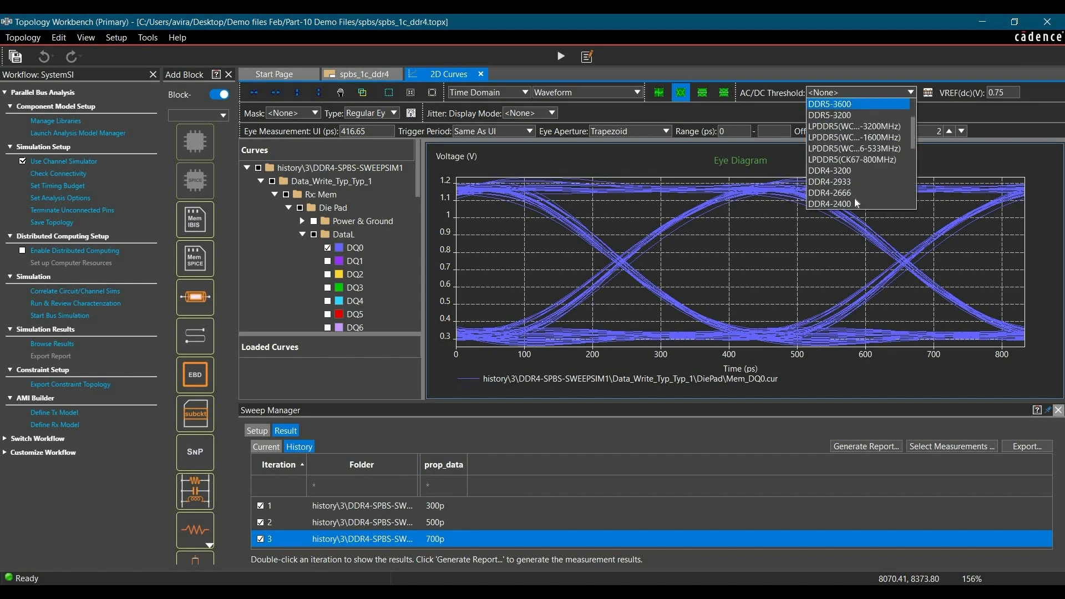
left_click(854, 204)
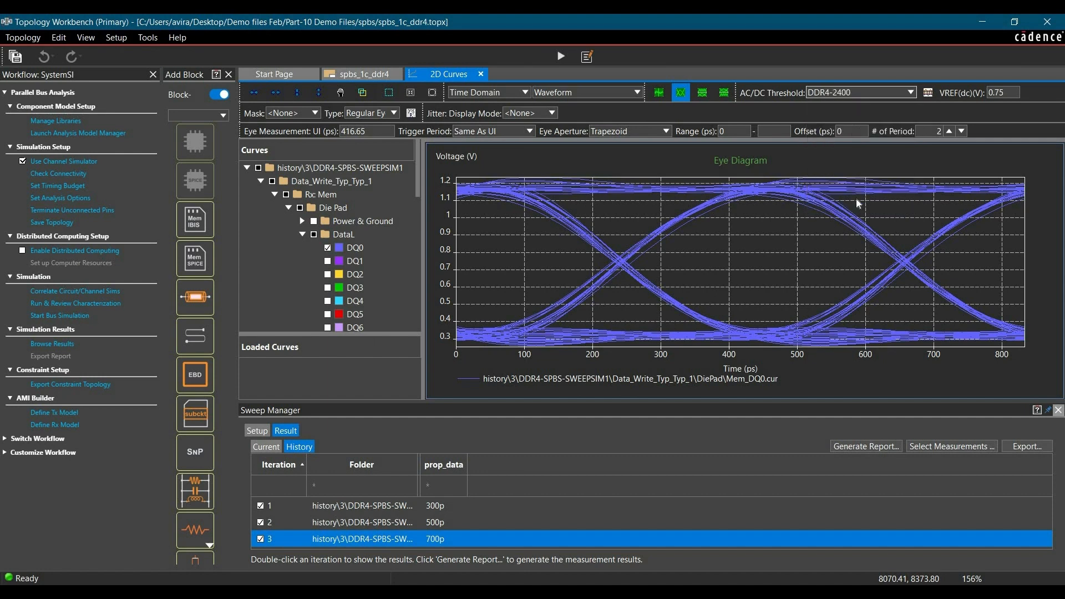
Display the threshold levels and eye aperture on the DQ0 eye diagram and examine the aperture width.
left_click(928, 95)
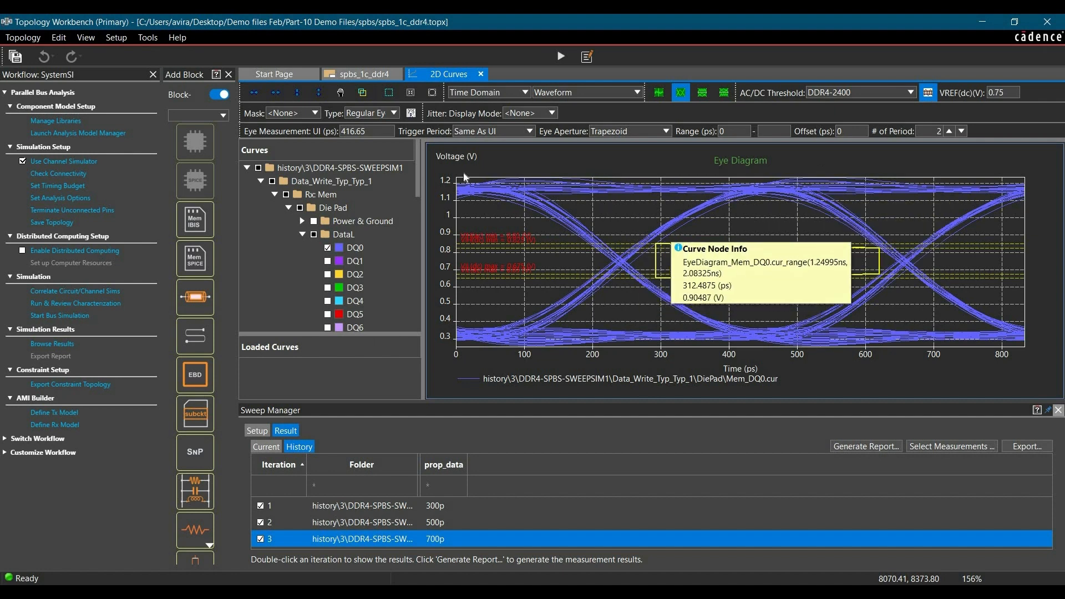
scroll(771, 262, "up", 1)
scroll(770, 261, "up", 1)
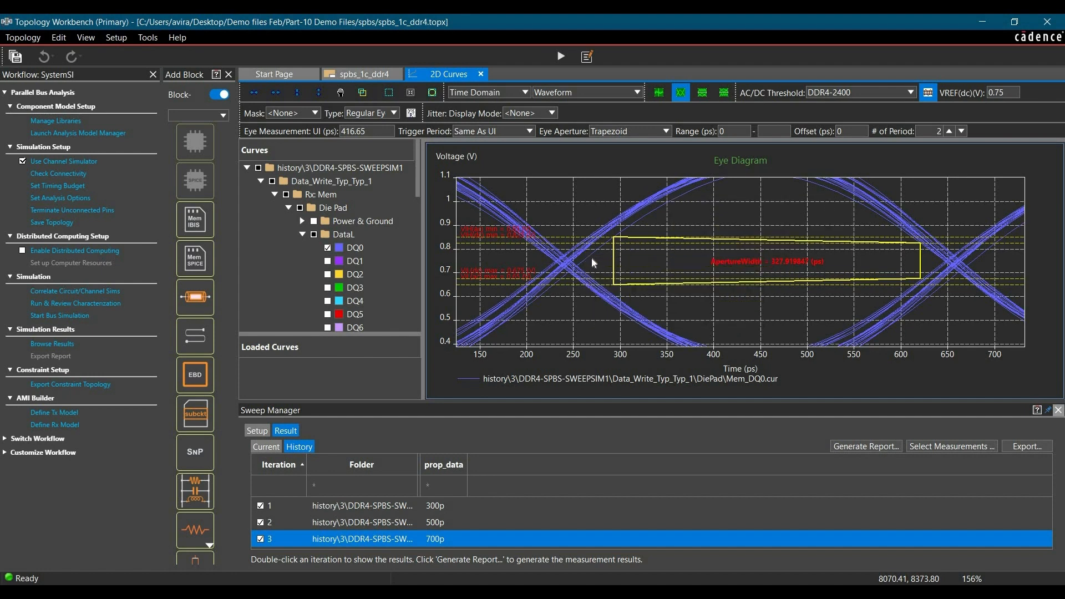
Hide the eye aperture measurement, restore the full eye diagram and set the jitter display mode to Density.
left_click(928, 94)
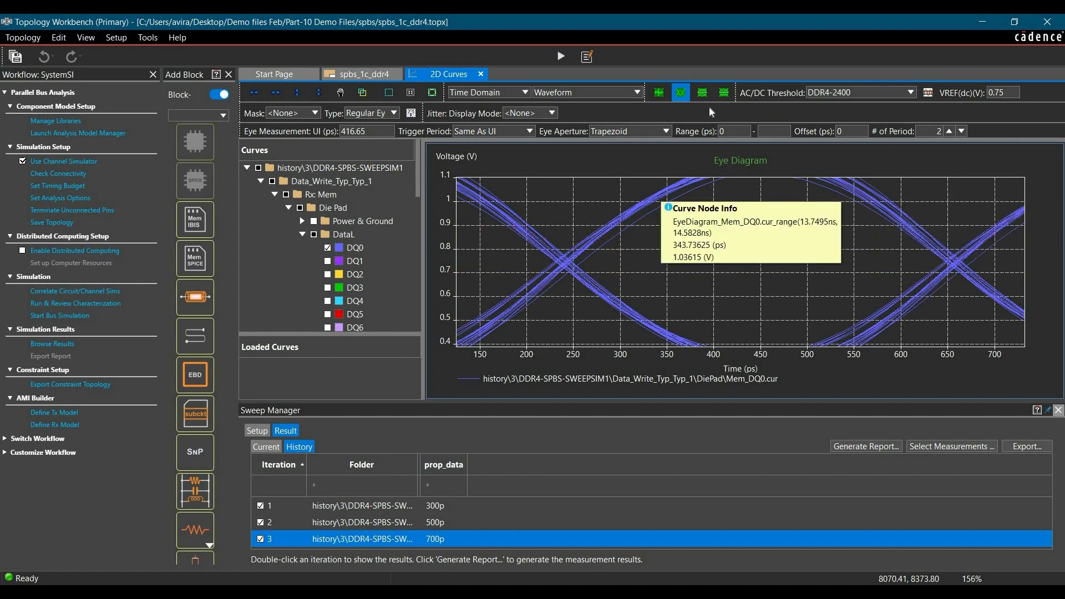
left_click(431, 93)
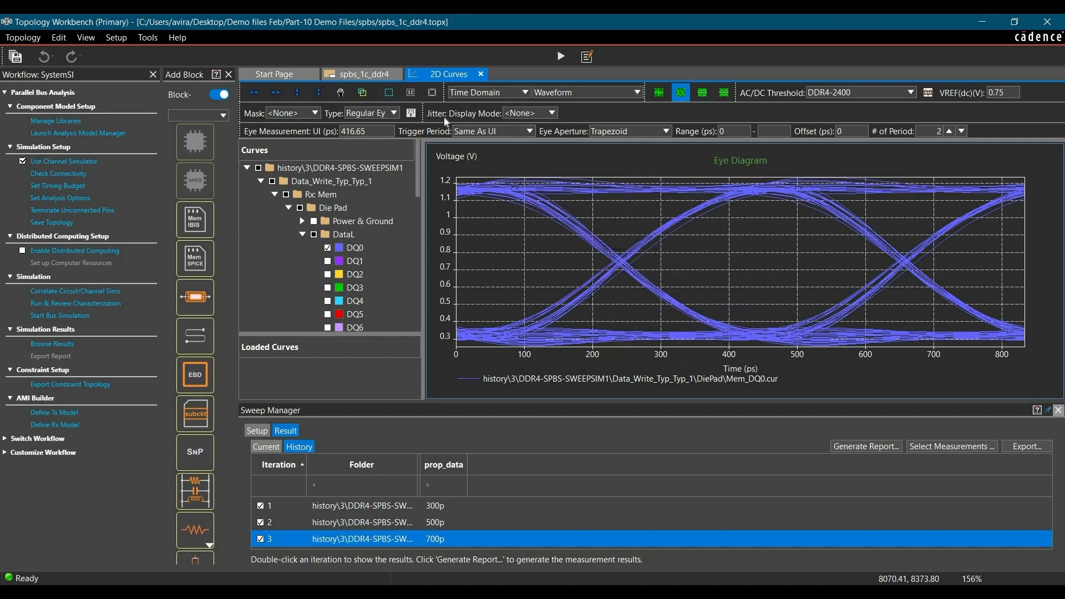
left_click(535, 115)
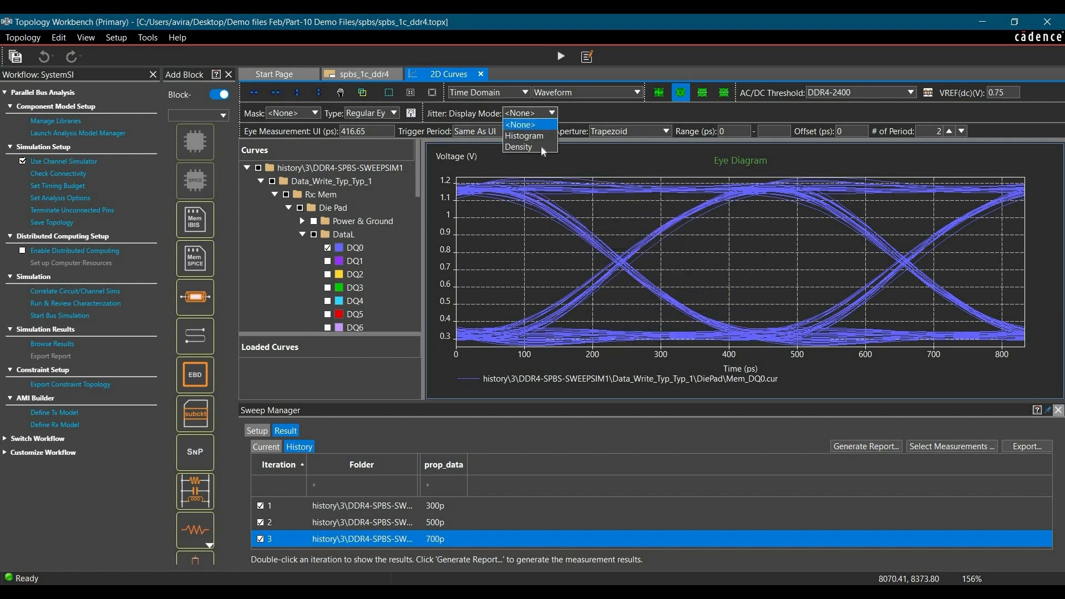
left_click(541, 147)
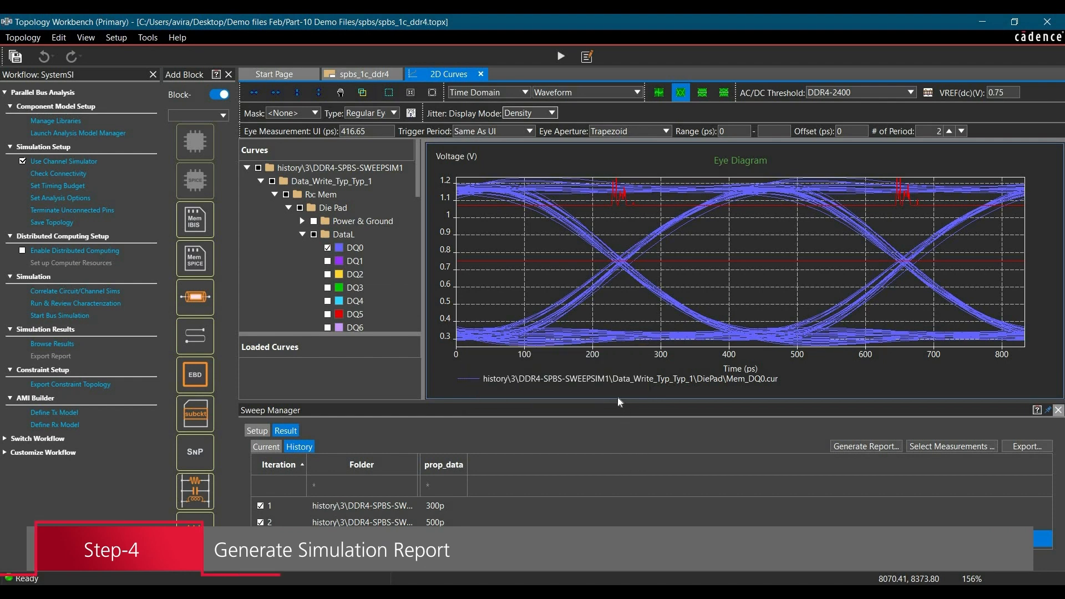
Enlarge the Sweep Manager and generate the measurement report for the three sweep iterations with the default Report Generator settings.
left_click_drag(617, 385, 421, 333)
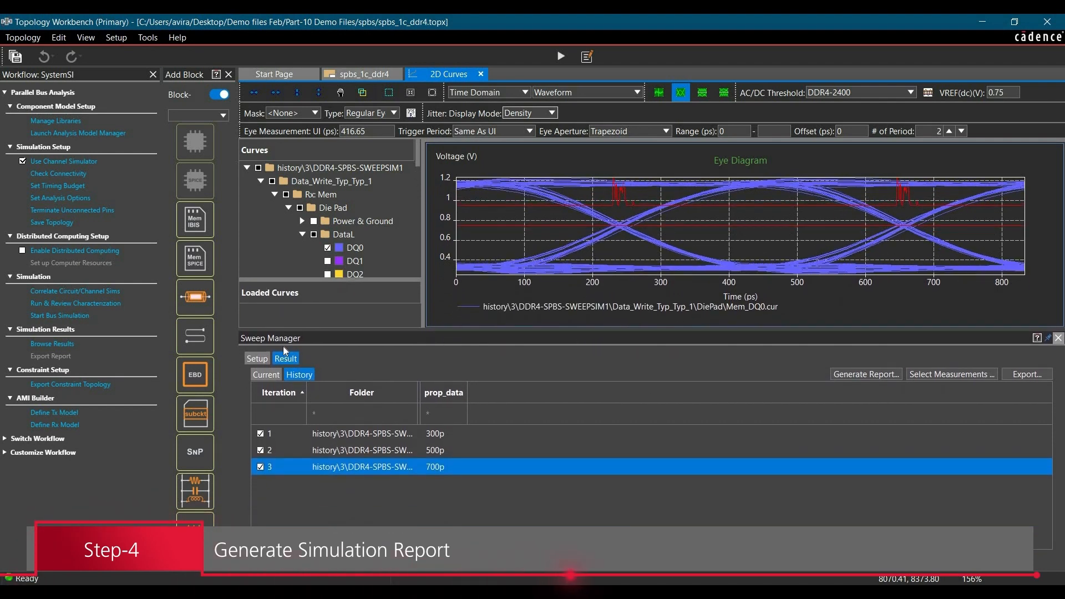
left_click(852, 375)
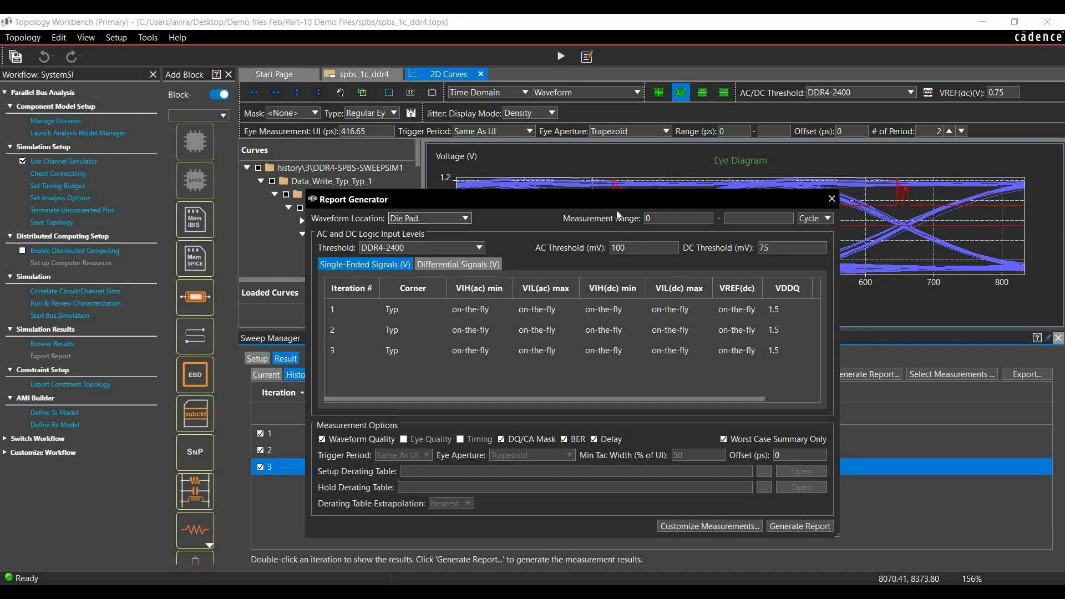
left_click_drag(598, 196, 601, 140)
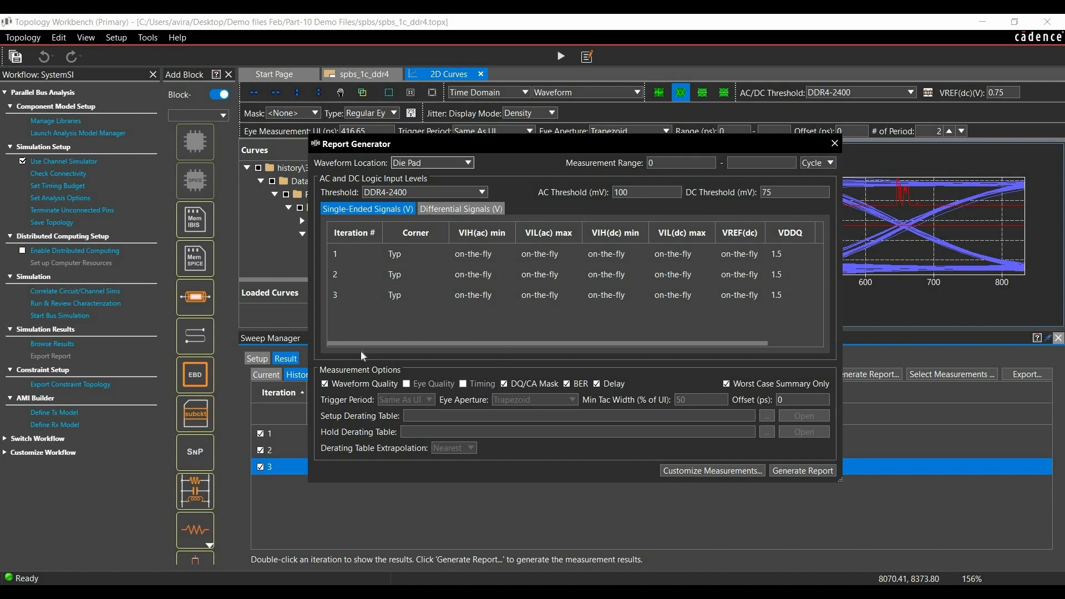
left_click(792, 470)
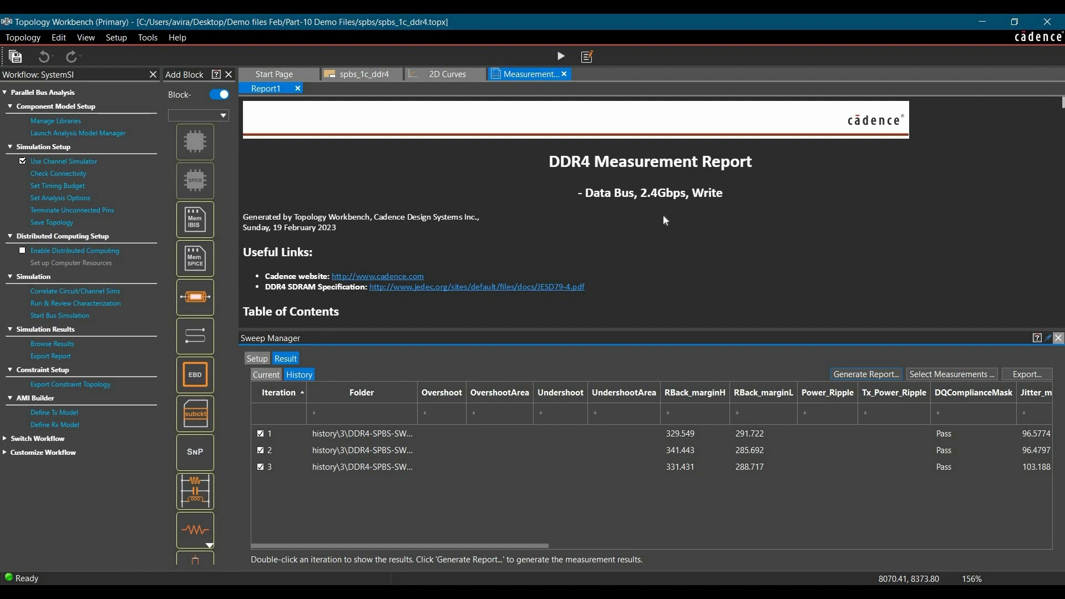
Close the Sweep Manager and examine the report's general information, simulation setup and DDR measurement setup sections.
left_click(1058, 341)
scroll(548, 312, "down", 1)
scroll(567, 330, "down", 6)
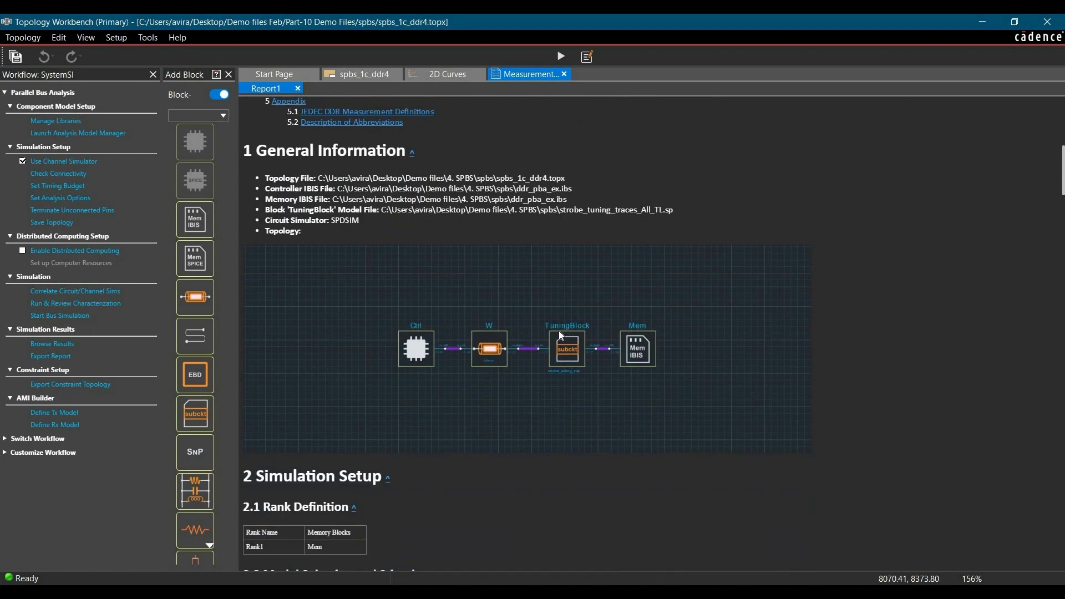
scroll(560, 336, "down", 5)
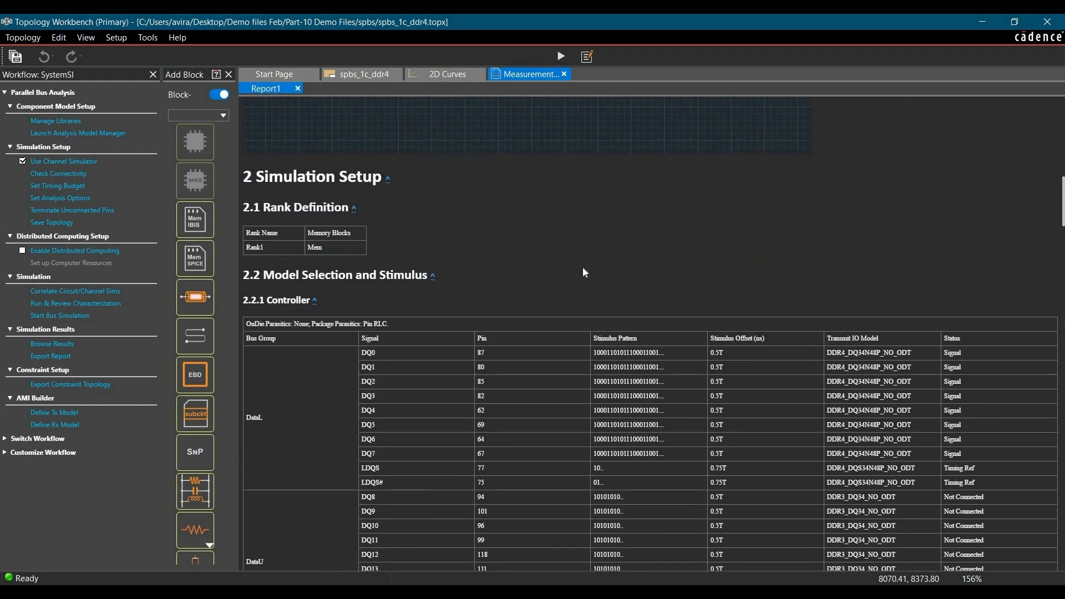
scroll(561, 301, "down", 2)
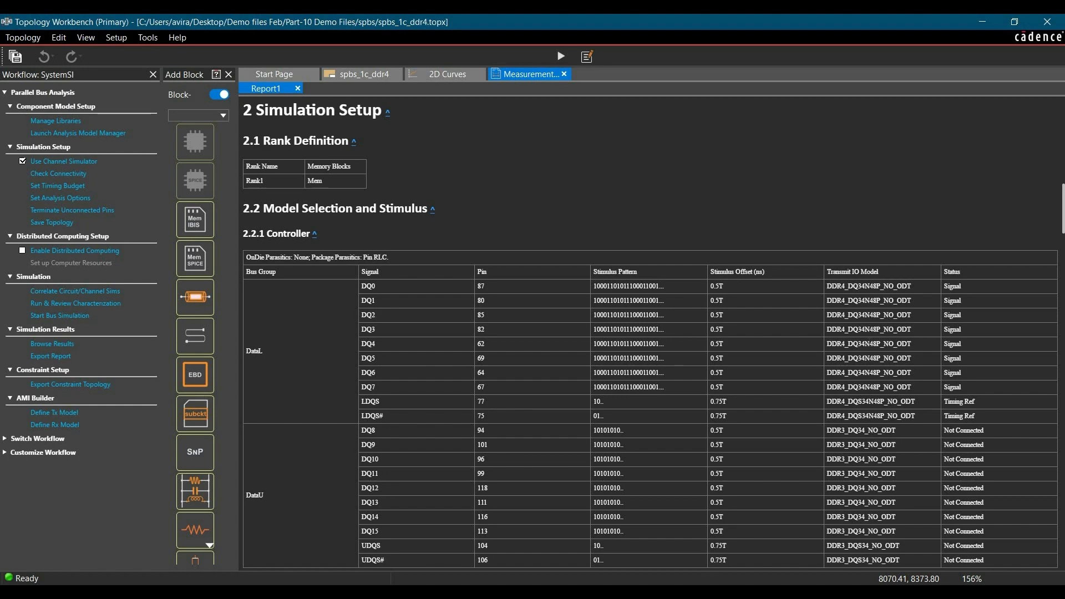
scroll(452, 336, "down", 7)
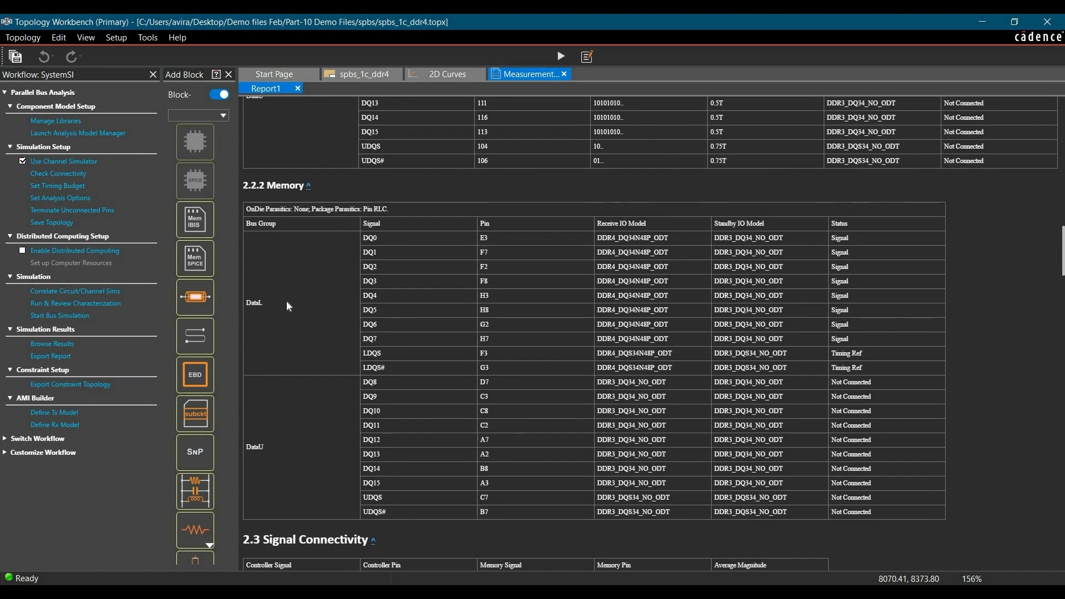
double_click(255, 448)
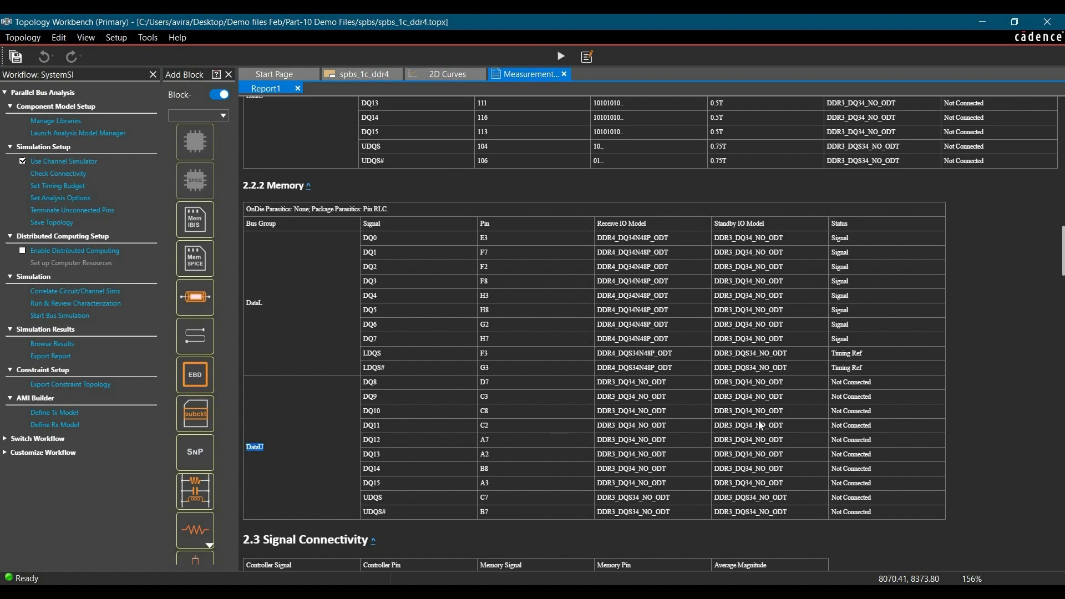
scroll(475, 316, "down", 5)
scroll(474, 316, "down", 2)
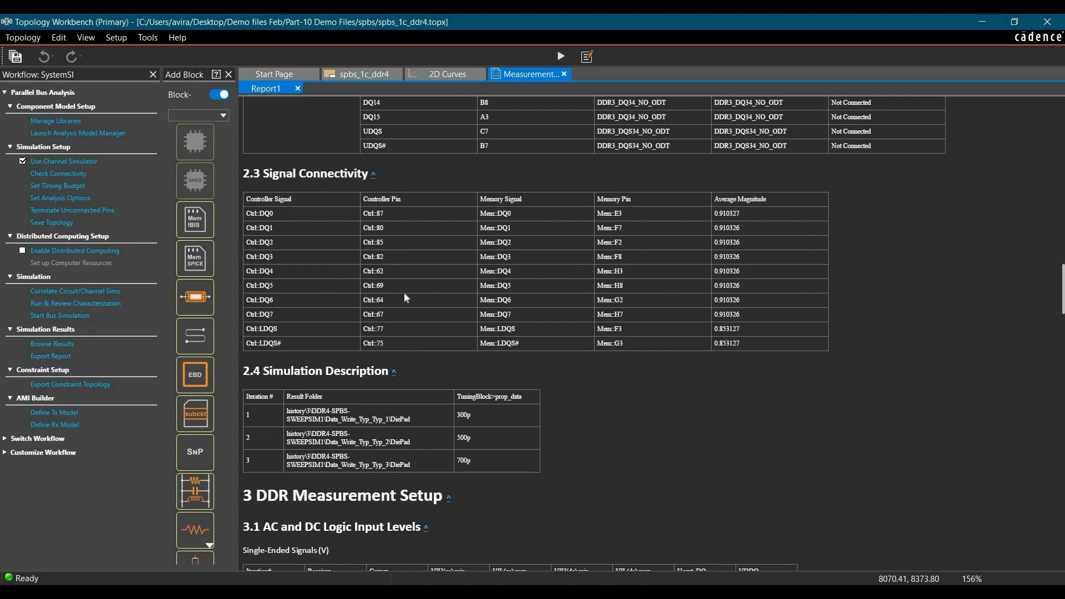
scroll(421, 294, "down", 5)
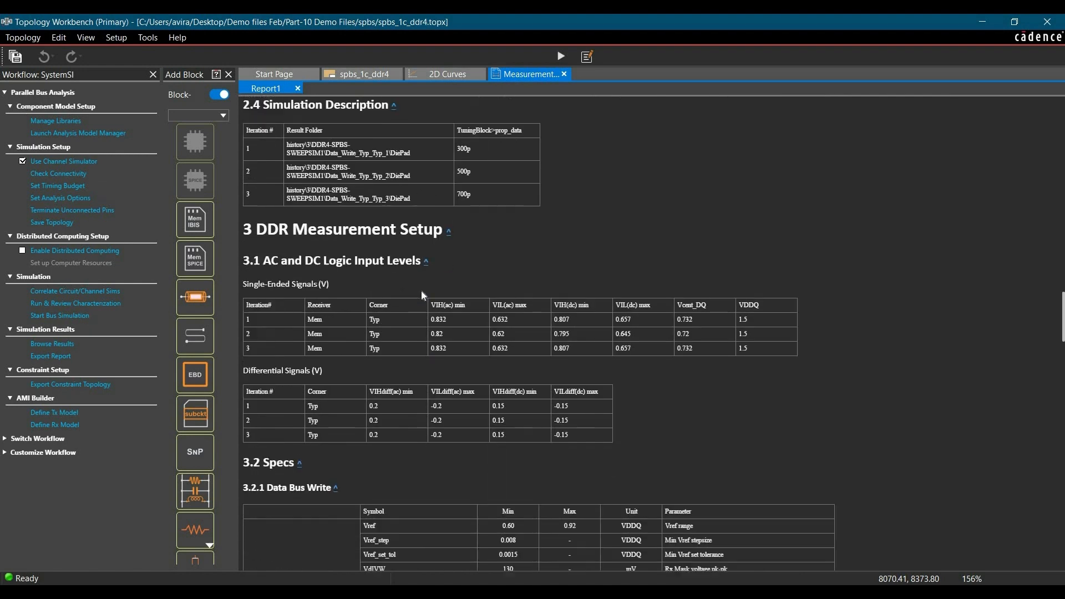
scroll(421, 291, "down", 2)
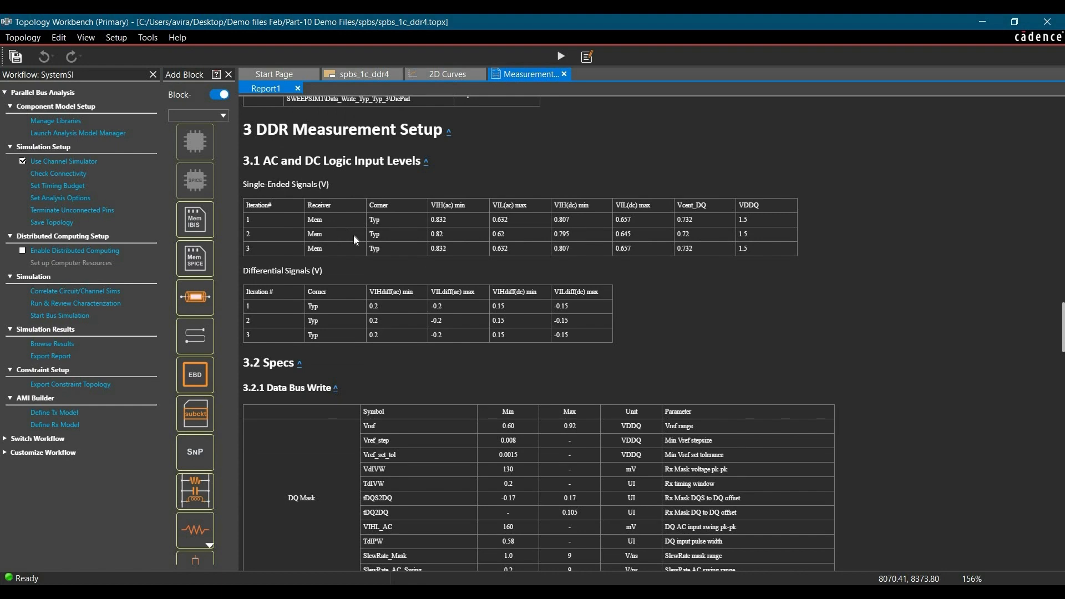
Examine the worst case summaries of the waveform quality, DQ mask, BER and delay reports in the Results section.
scroll(431, 270, "down", 12)
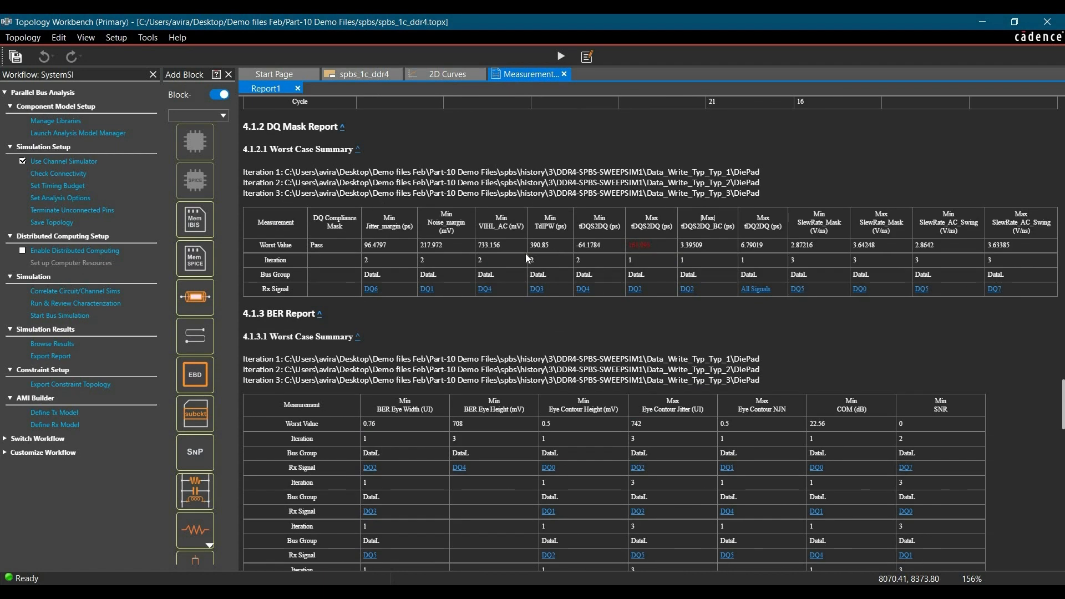
scroll(527, 257, "down", 10)
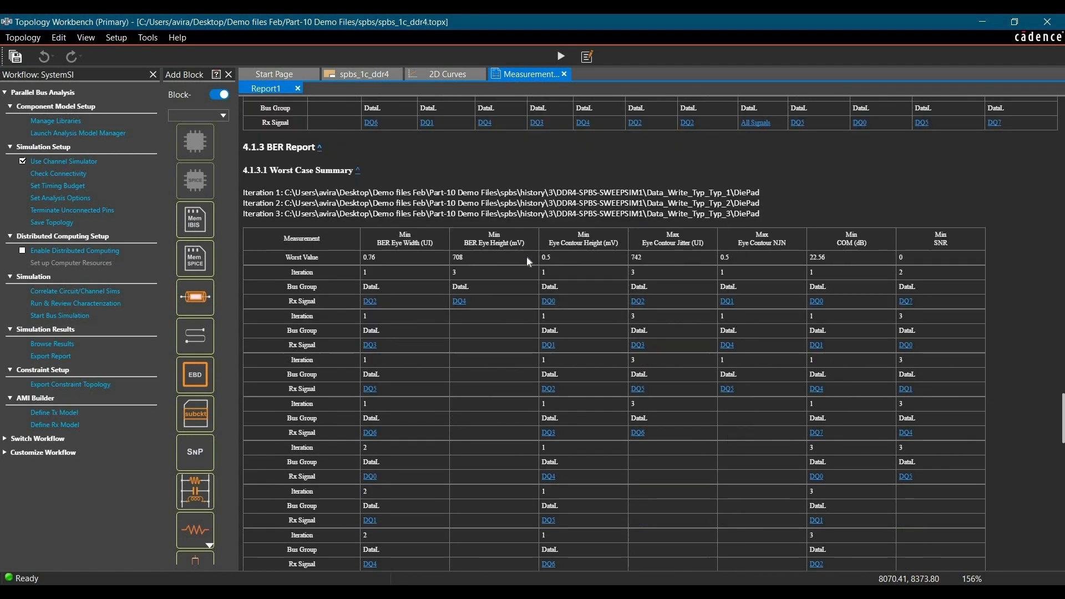
scroll(527, 257, "down", 8)
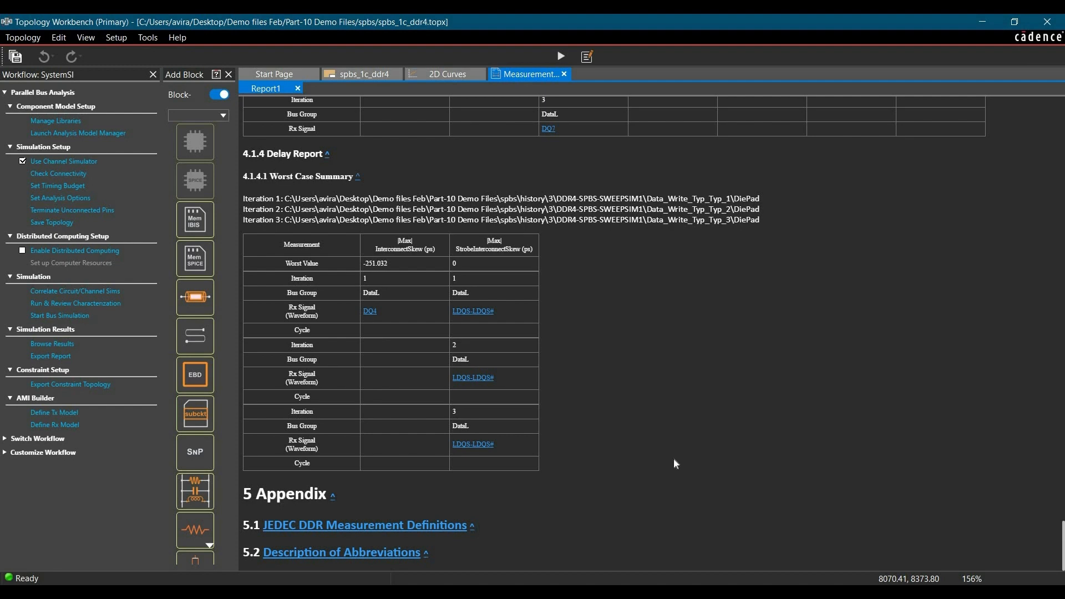
scroll(674, 460, "up", 15)
scroll(673, 464, "up", 8)
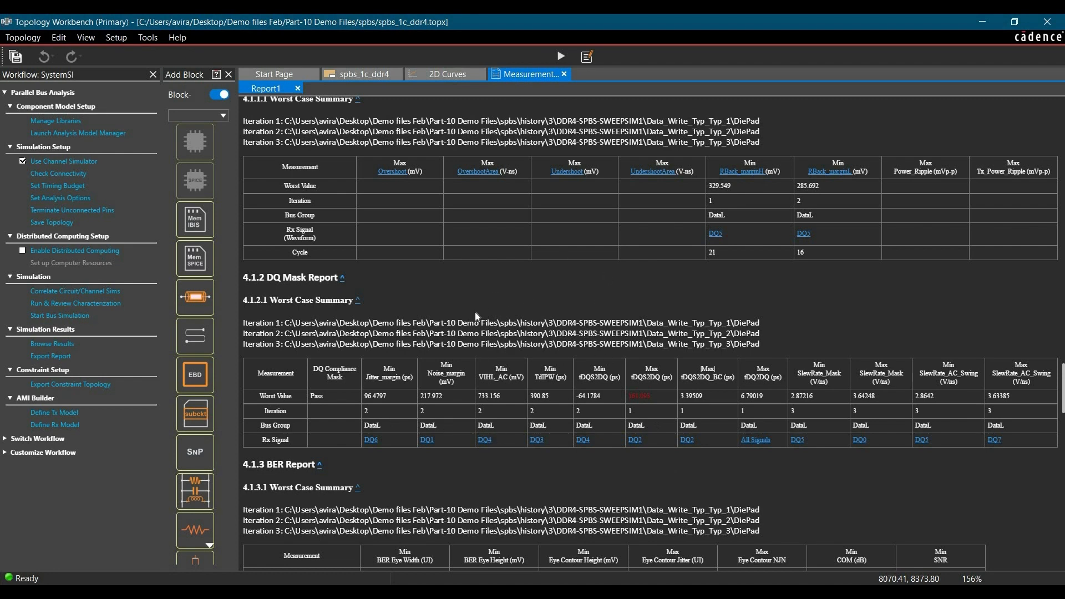
scroll(478, 311, "up", 8)
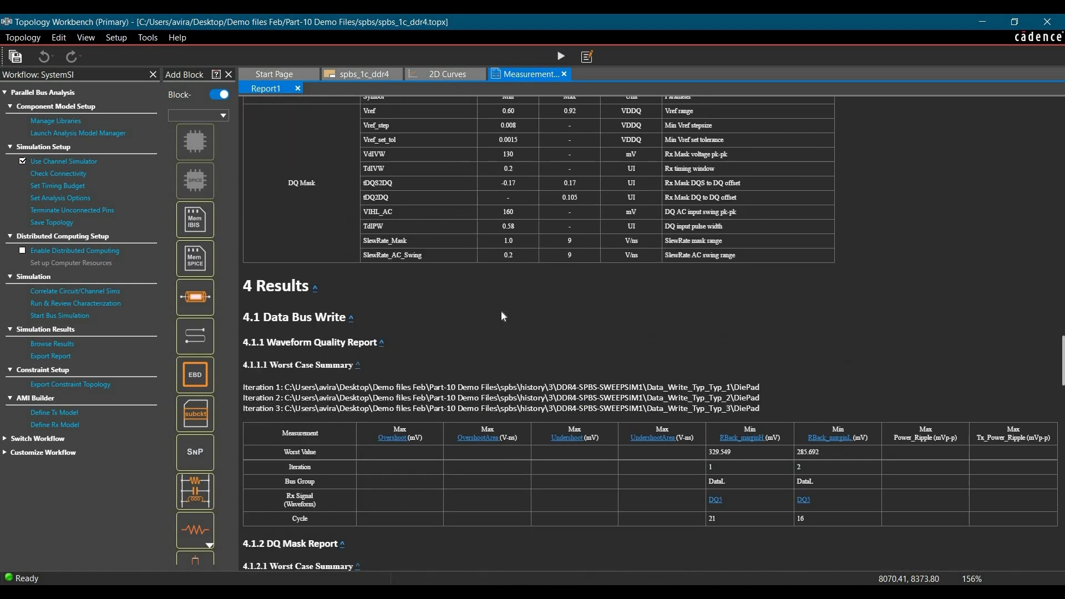
scroll(502, 316, "down", 20)
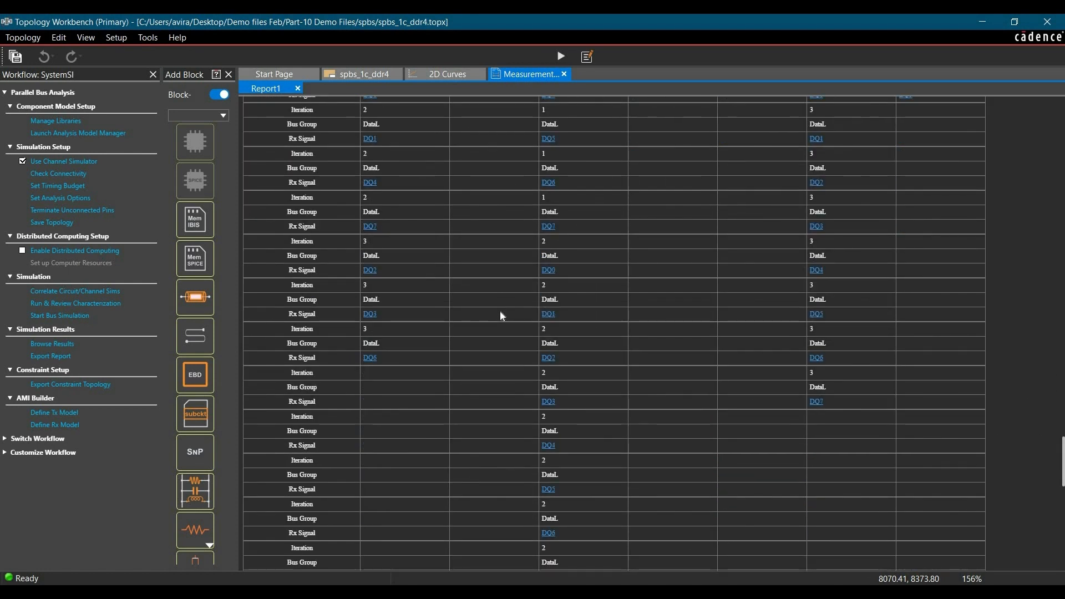
scroll(499, 316, "down", 10)
scroll(498, 314, "down", 3)
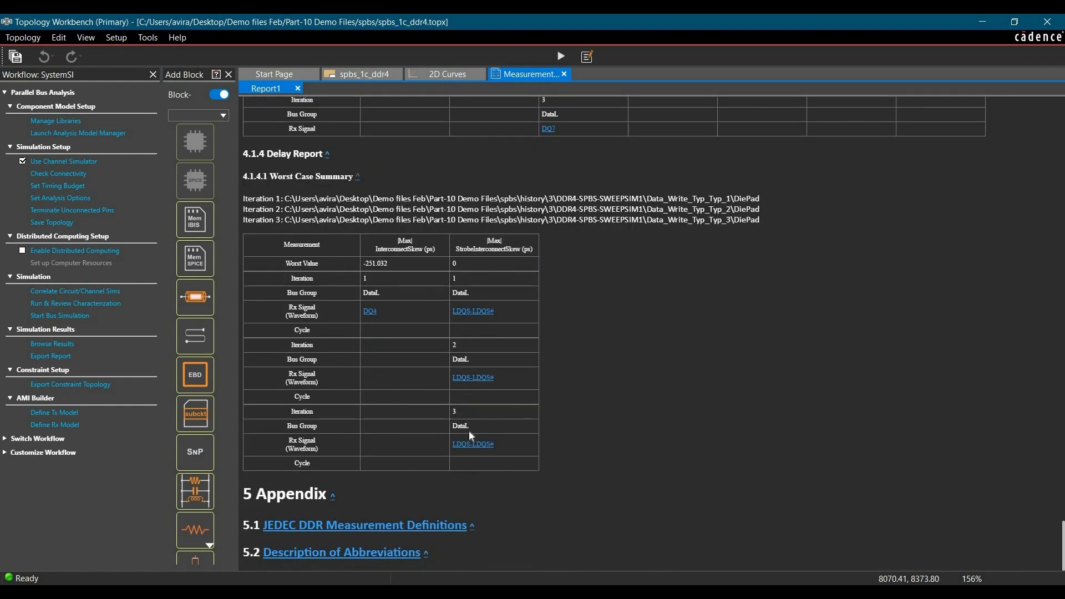
Open the JEDEC DDR Measurement Definitions from the report's appendix and examine the cross point voltage and slew rate derating illustrations.
left_click(304, 524)
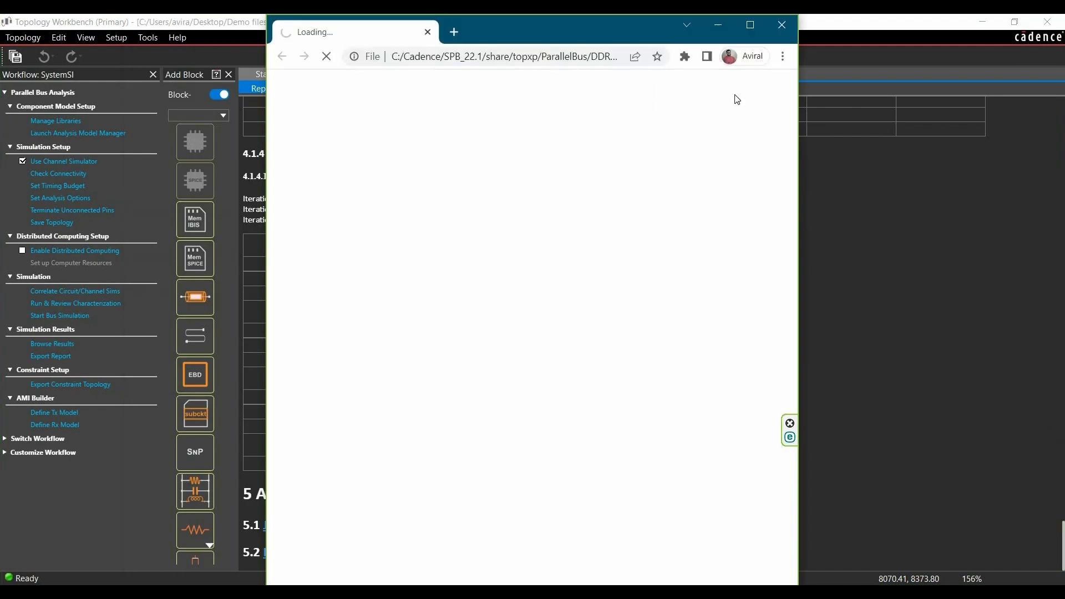
scroll(646, 238, "down", 5)
scroll(647, 239, "down", 15)
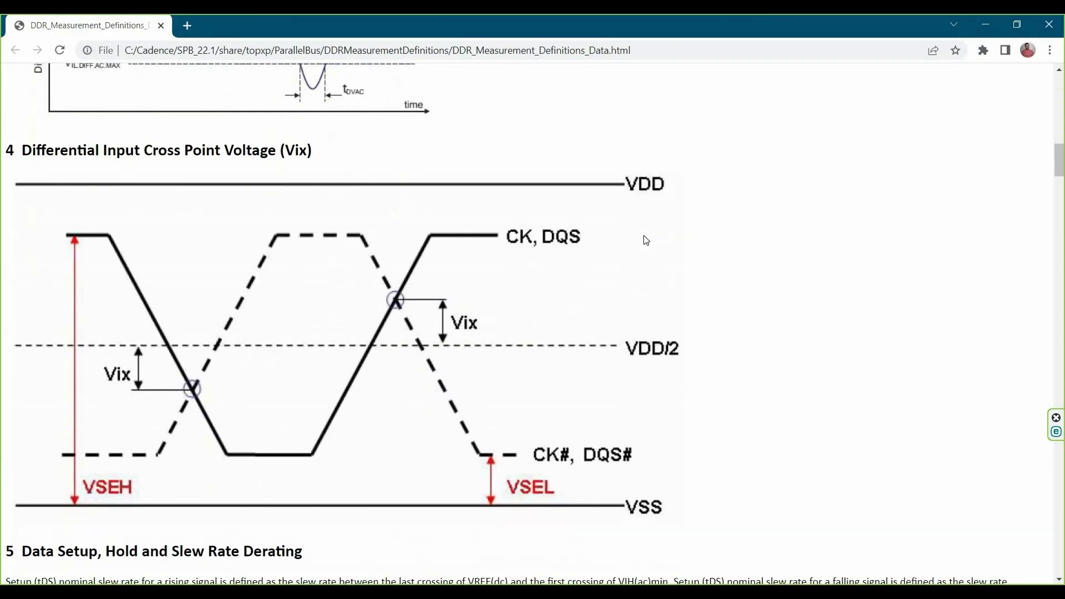
scroll(647, 240, "down", 1)
scroll(645, 238, "up", 2)
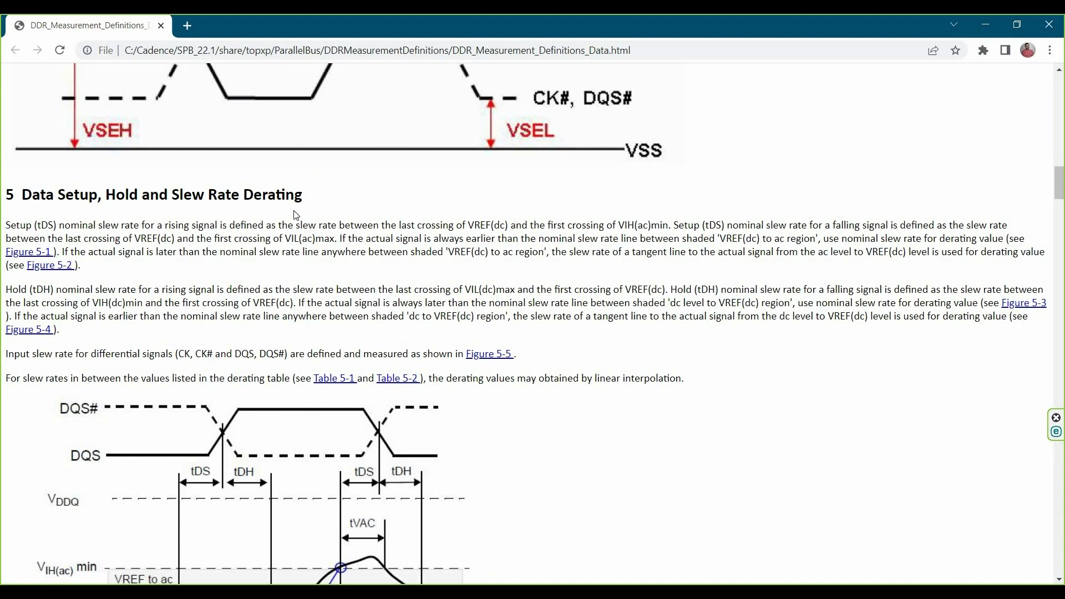
scroll(260, 271, "down", 6)
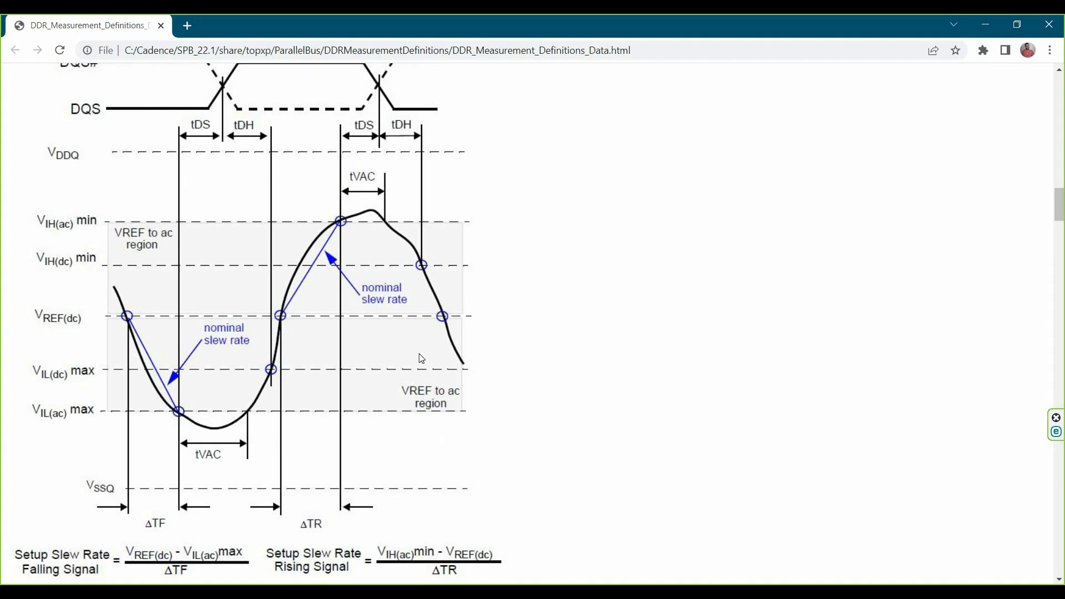
scroll(420, 362, "down", 15)
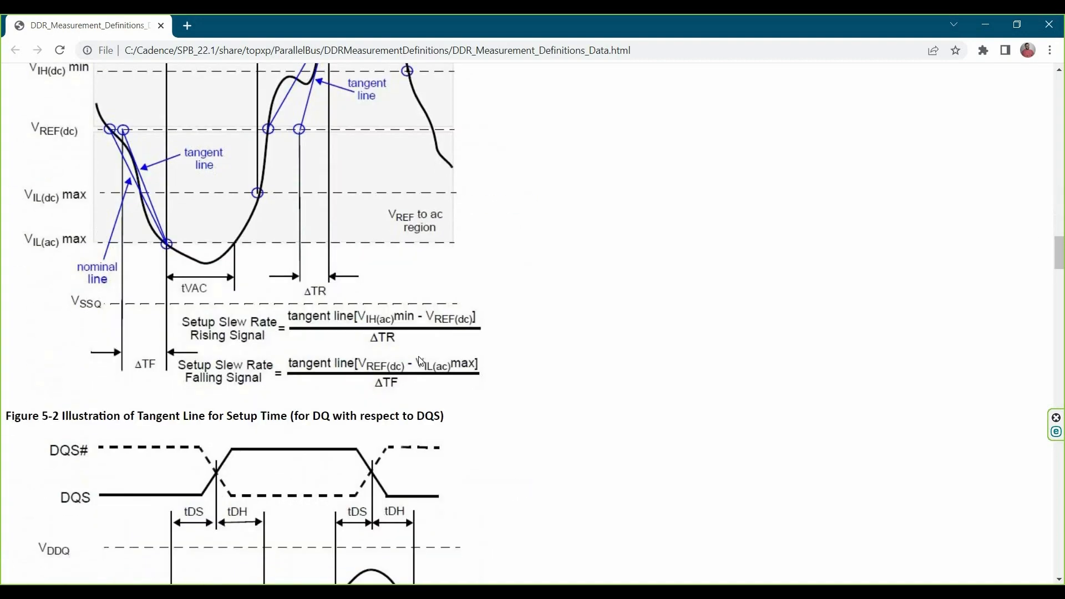
scroll(421, 361, "down", 4)
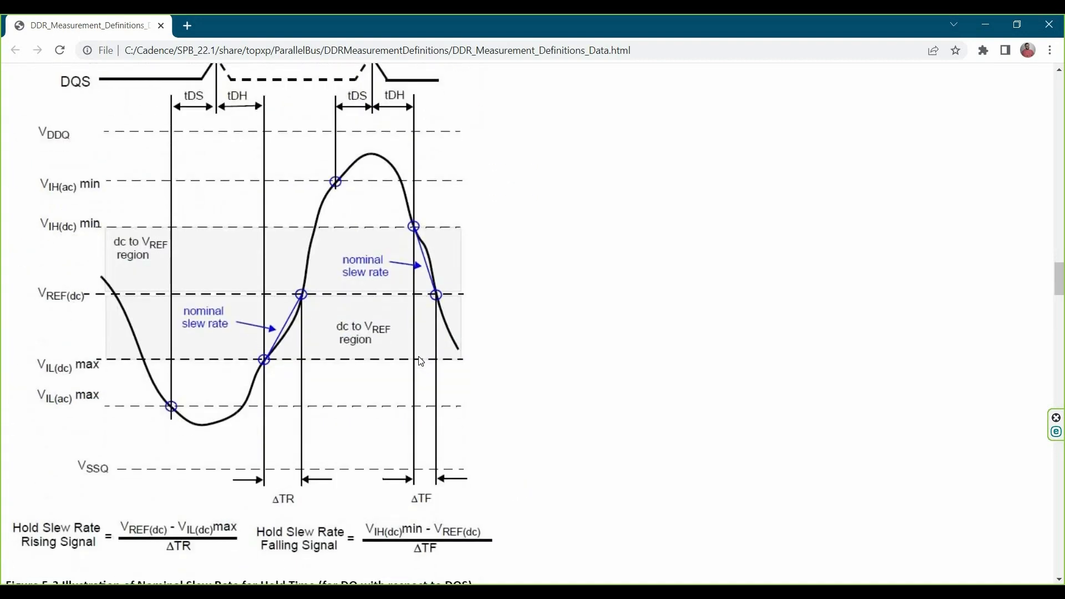
scroll(421, 361, "down", 20)
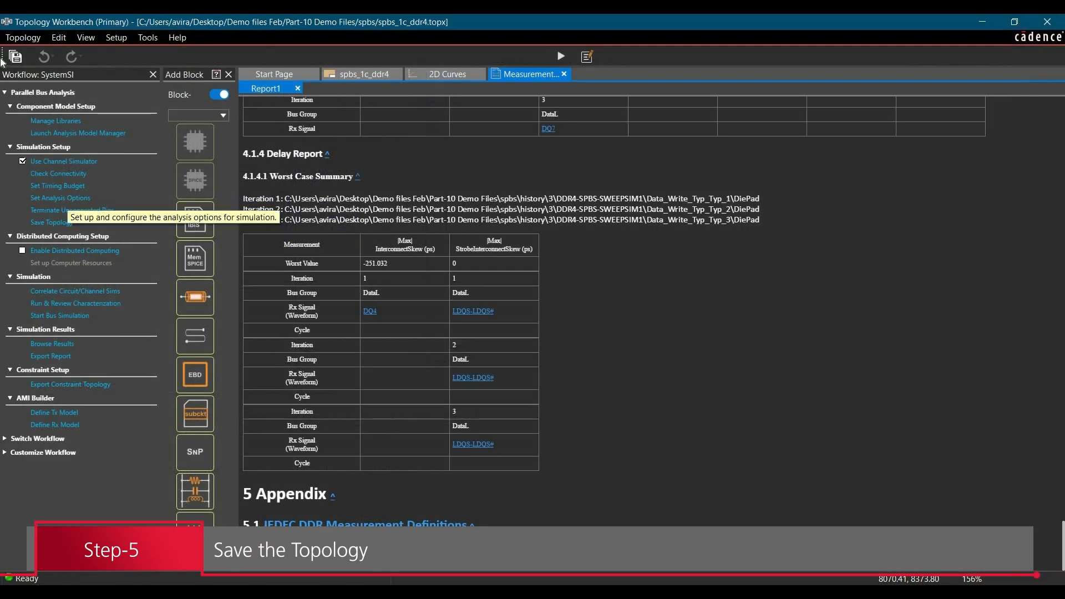
Return to Topology Workbench and save the topology.
left_click(22, 37)
left_click(25, 102)
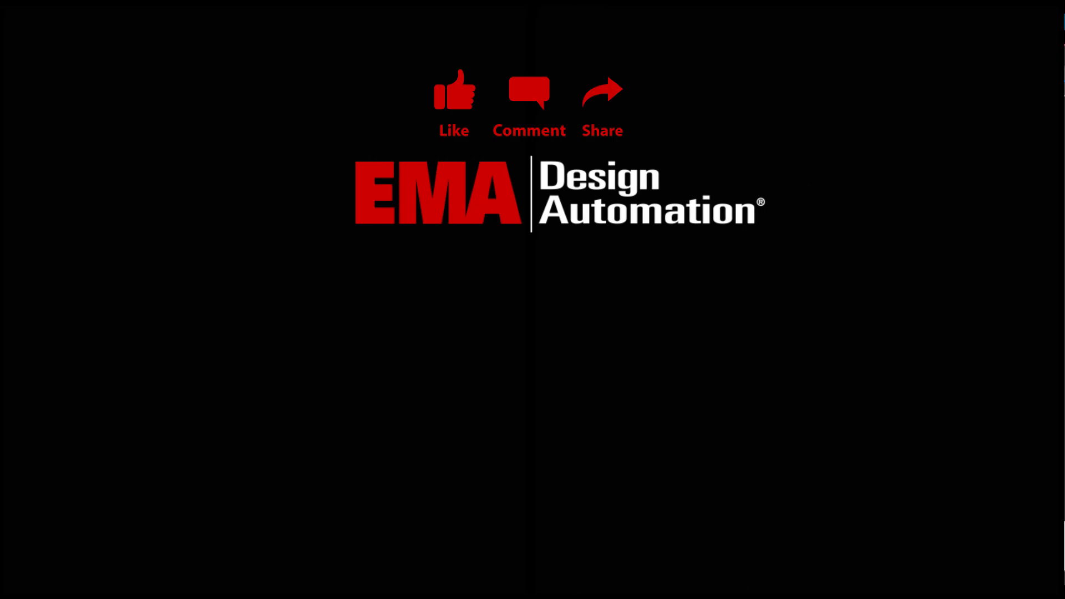